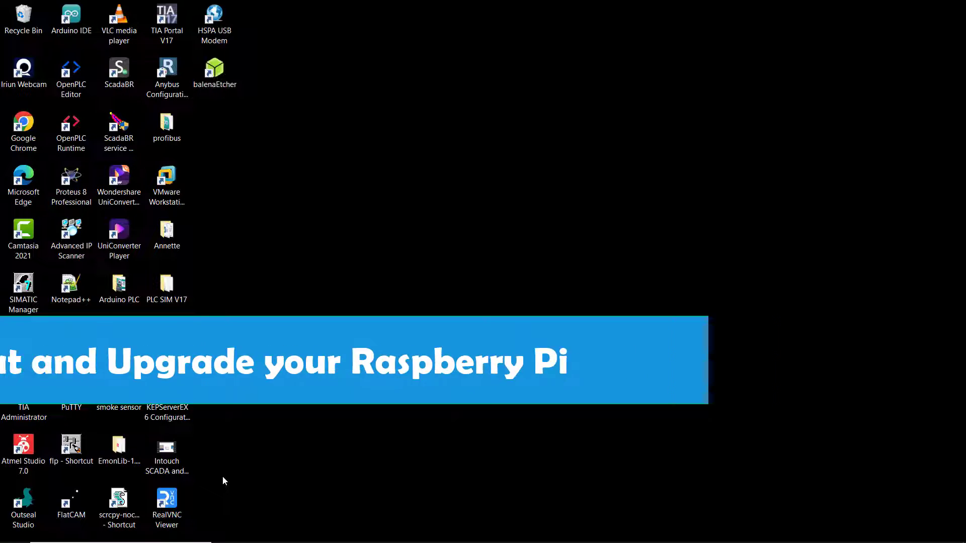
Connect RealVNC Viewer to the Raspberry Pi at 192.168.8.198 and maximize the session.
click(175, 505)
click(175, 505)
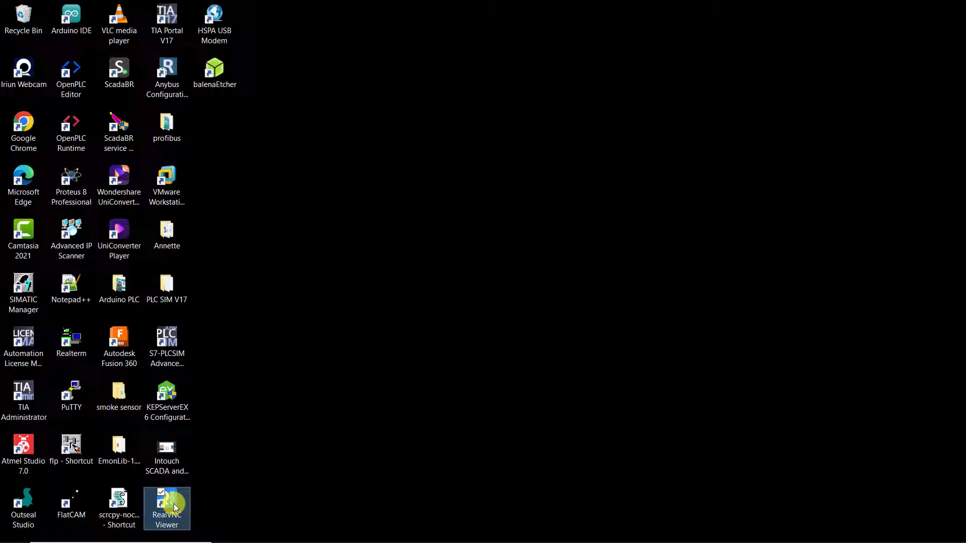
click(420, 152)
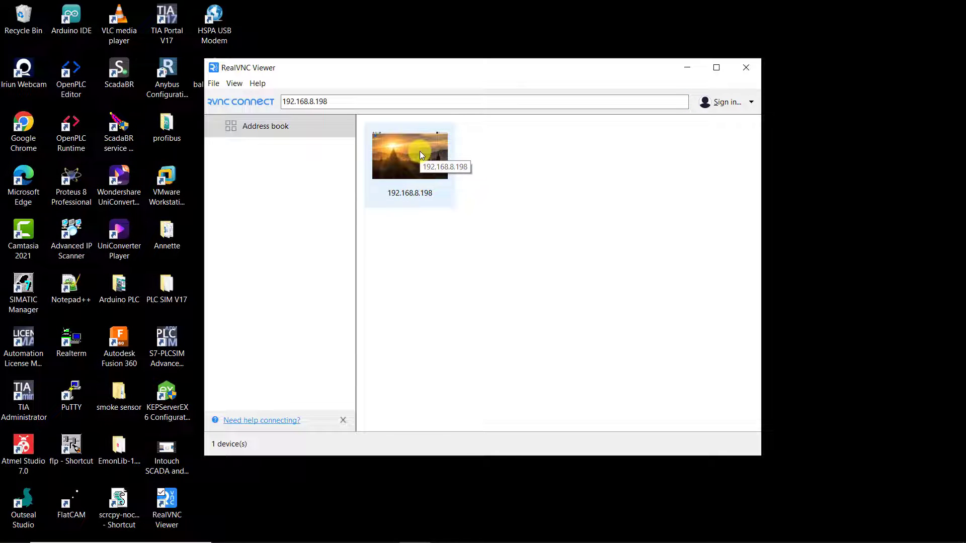
double_click(420, 154)
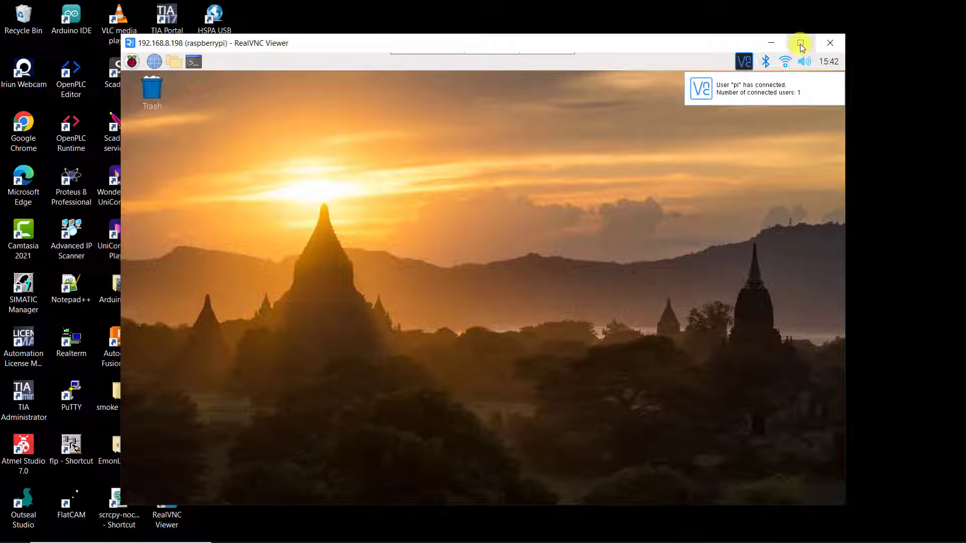
click(800, 45)
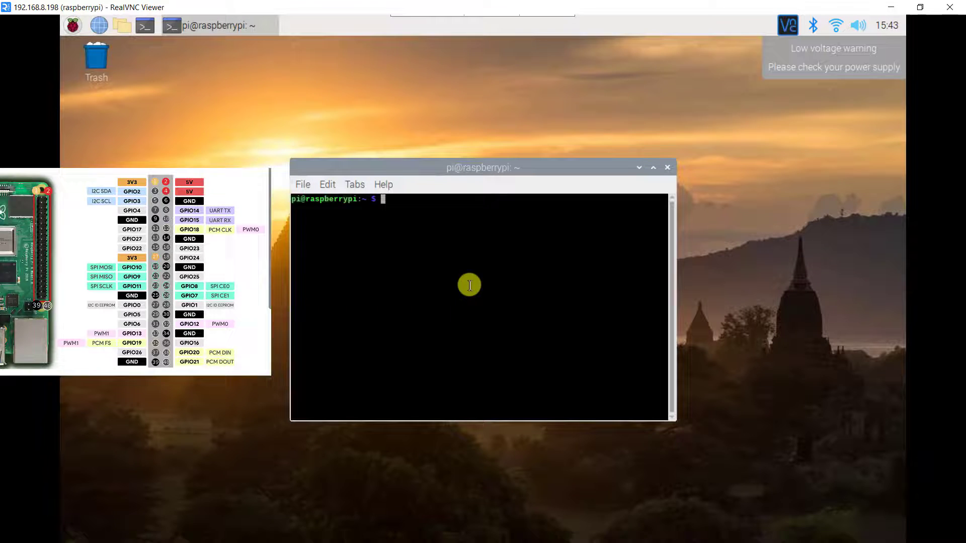
Search Google for 'wiringpi' to reach the WiringPi GitHub repository.
click(894, 6)
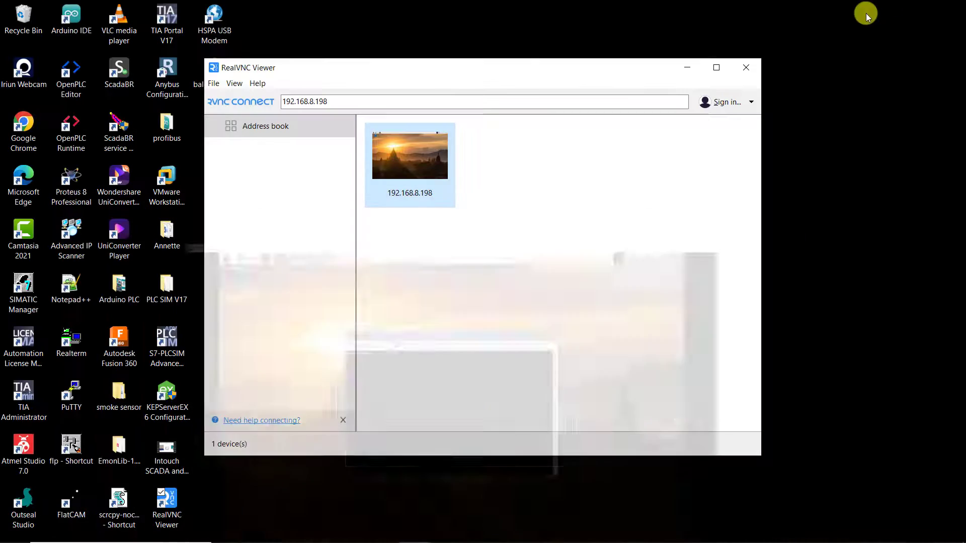
click(302, 468)
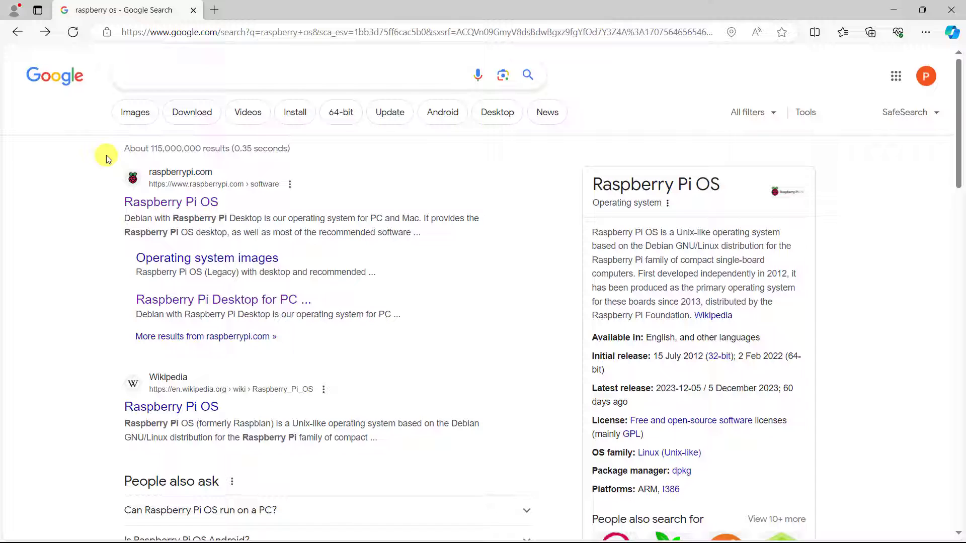
click(147, 76)
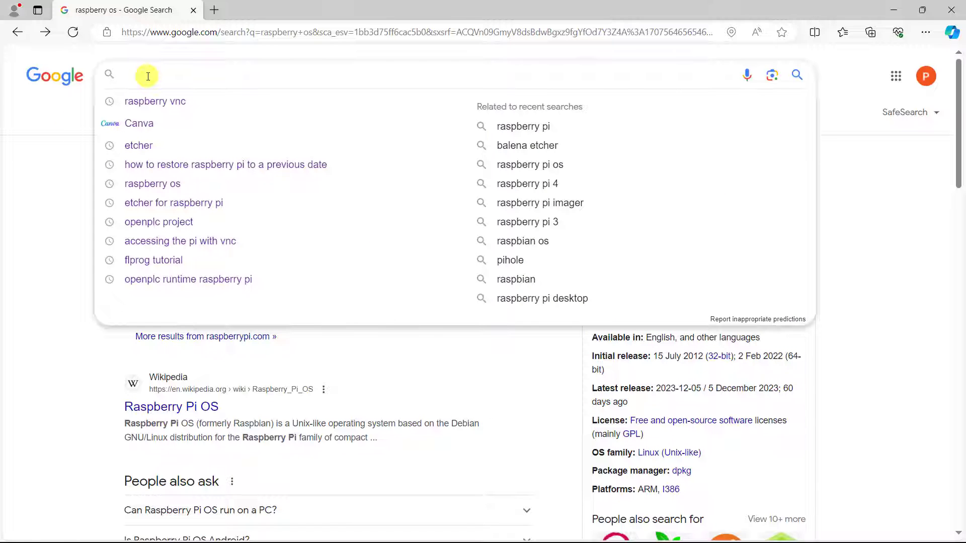
text(wiringpi git)
click(141, 101)
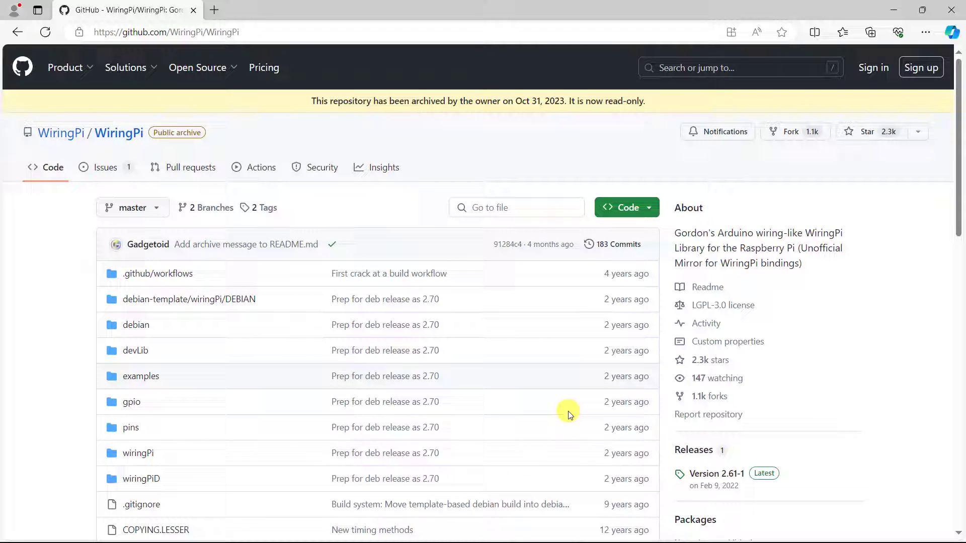
scroll(800, 335, down, 4)
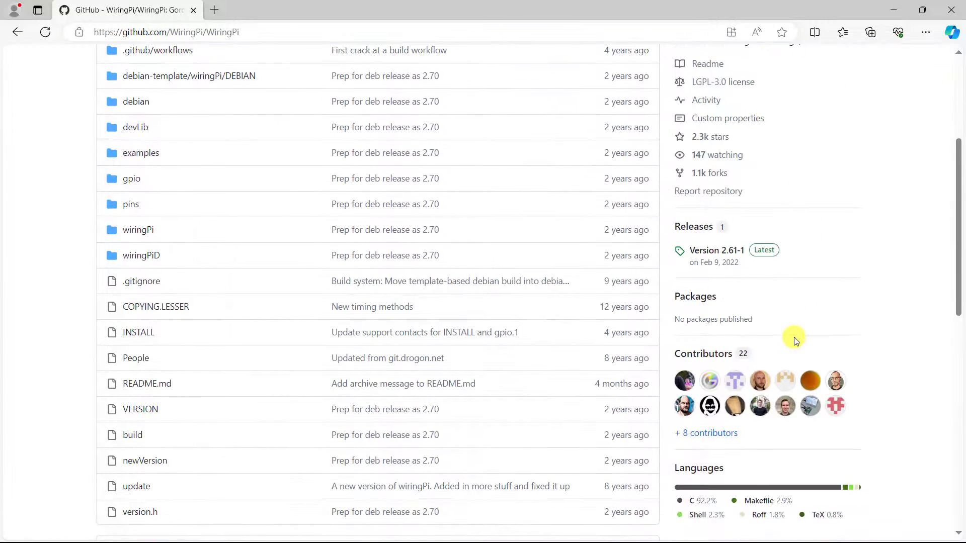
Download wiringpi-2.61-1-armhf.deb from the Version 2.61-1 release assets.
click(717, 253)
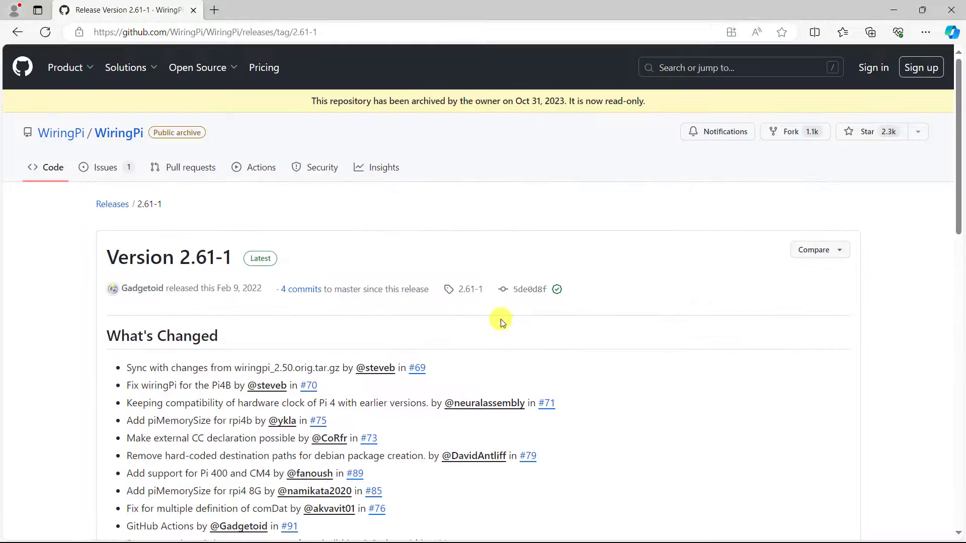
scroll(558, 317, down, 6)
scroll(562, 317, down, 10)
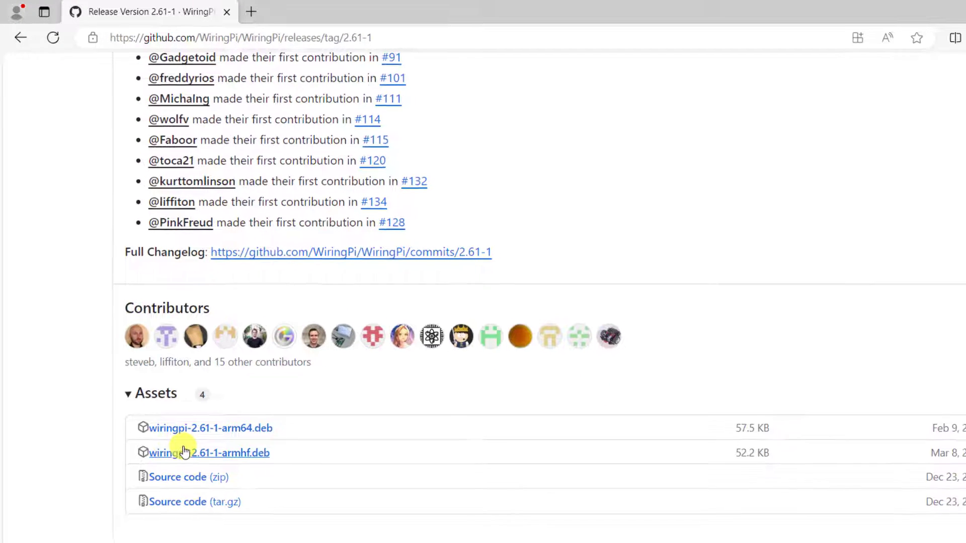
click(173, 454)
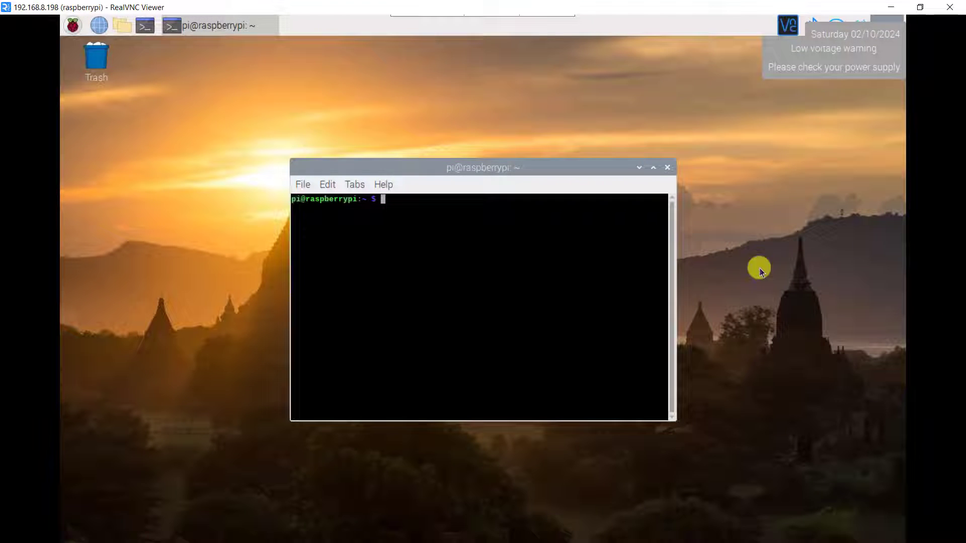
Send wiringpi-2.61-1-armhf.deb from the PC's Downloads folder to the Pi desktop via VNC file transfer.
mouse_move(443, 18)
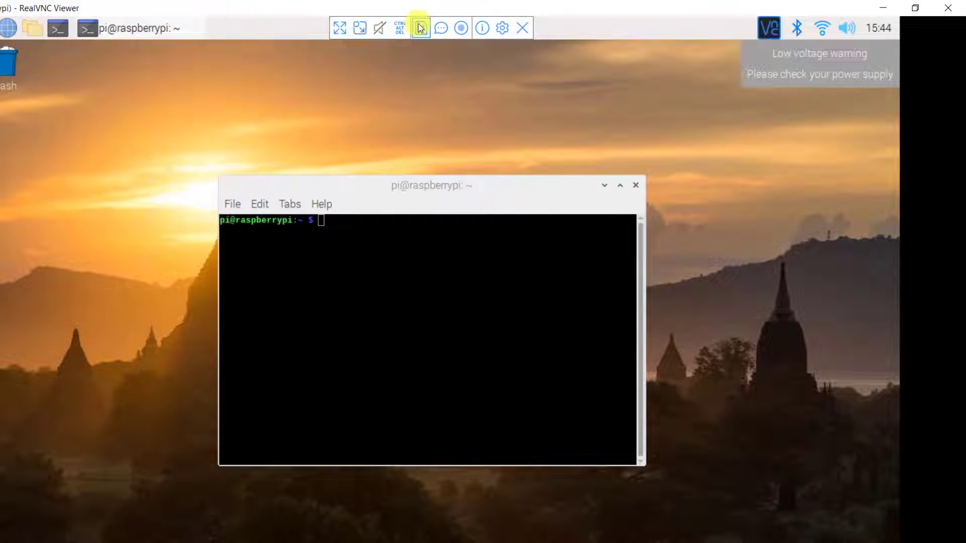
click(421, 28)
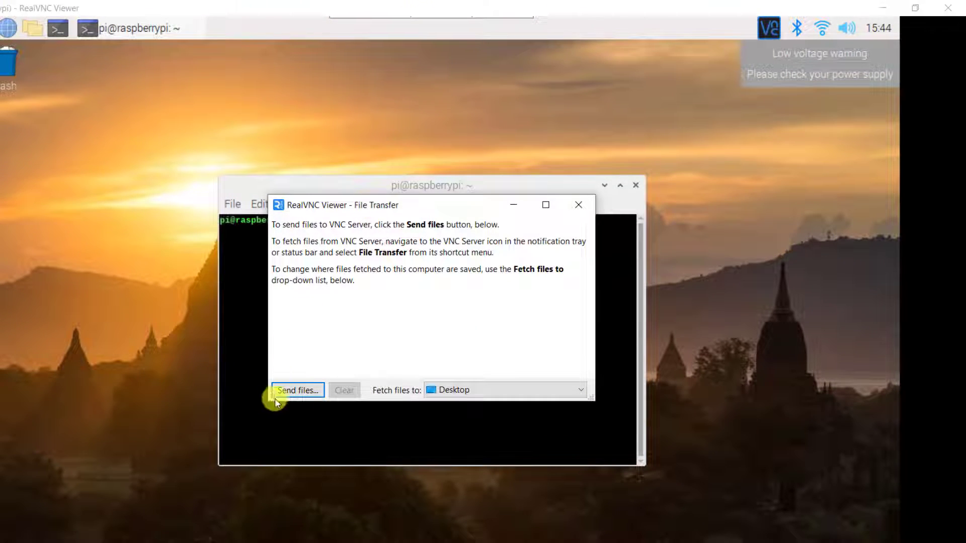
click(302, 391)
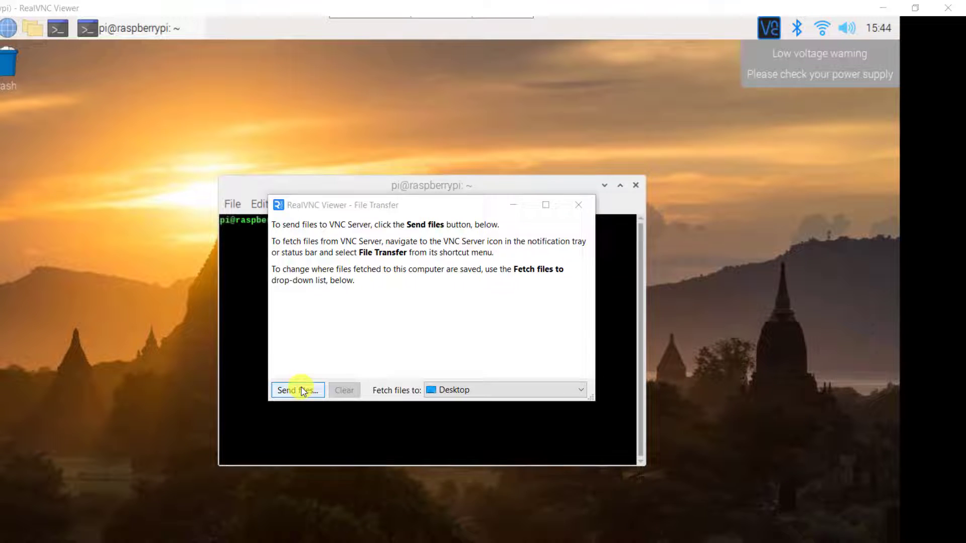
click(313, 390)
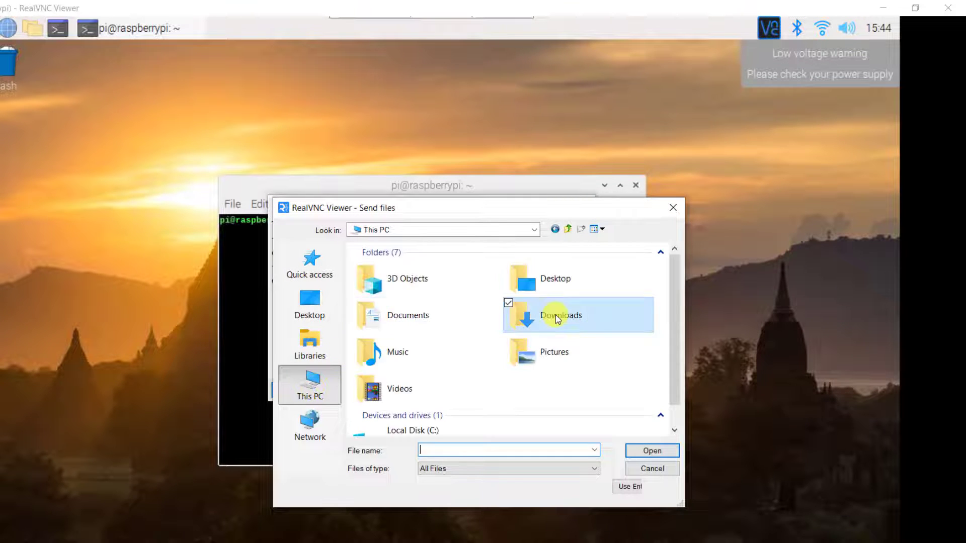
double_click(549, 317)
click(445, 284)
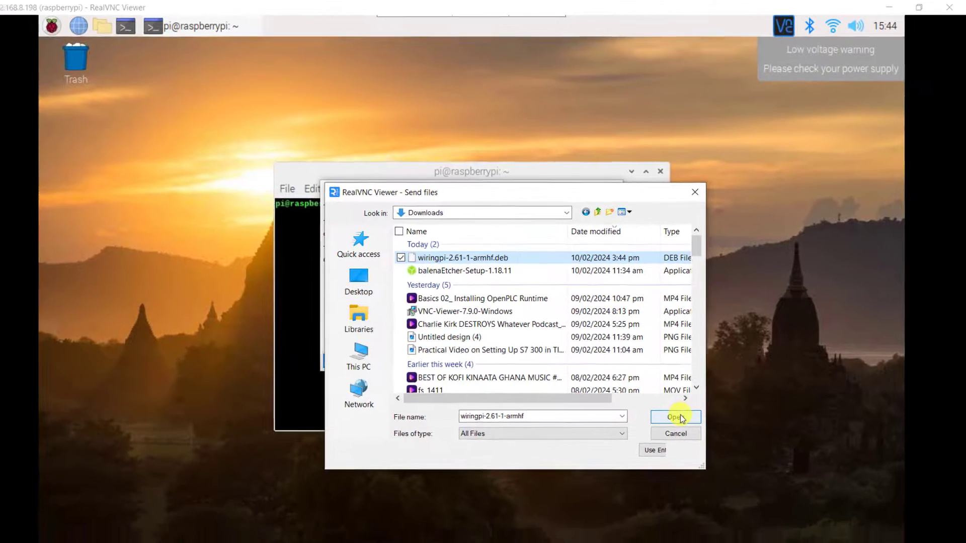
click(657, 452)
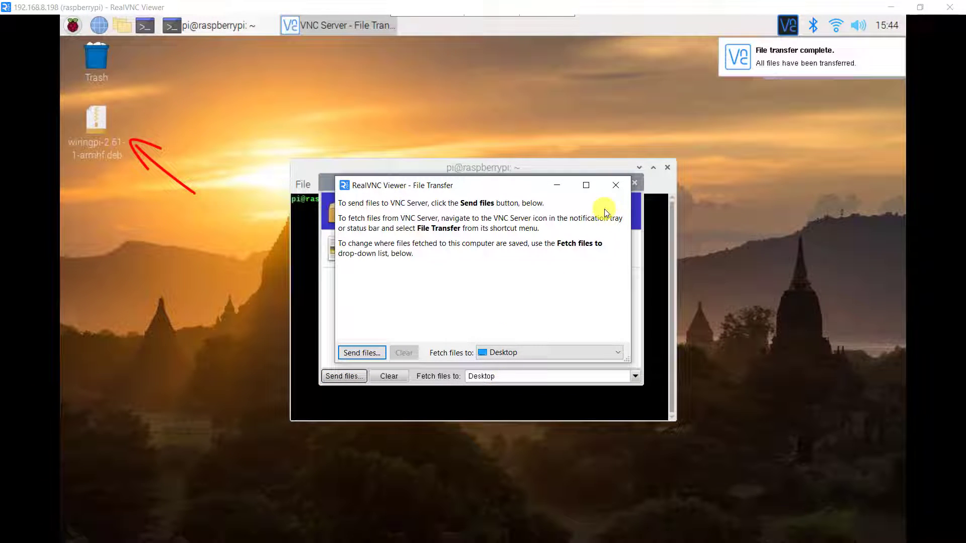
click(618, 186)
Move wiringpi-2.61-1-armhf.deb from the Pi desktop into /home/pi/Documents and select that path.
click(635, 183)
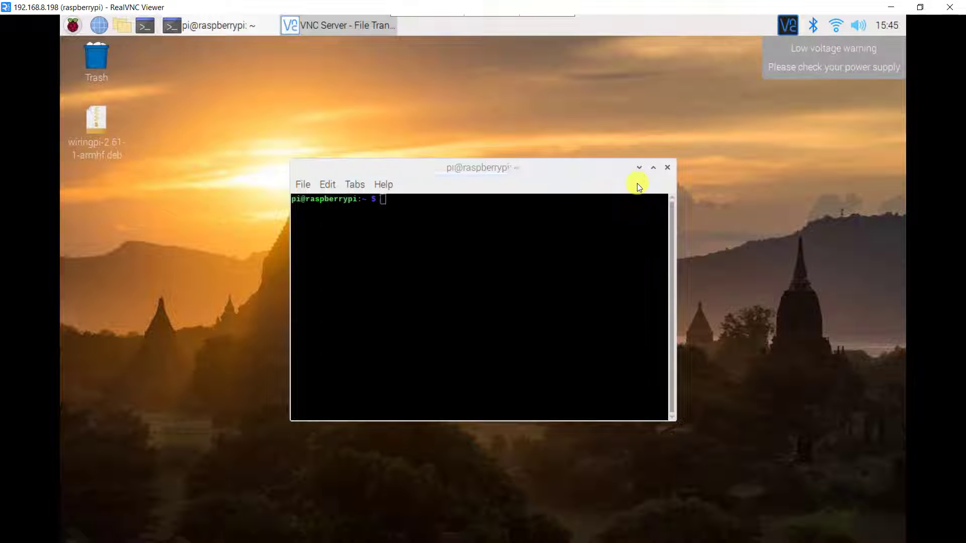
click(158, 244)
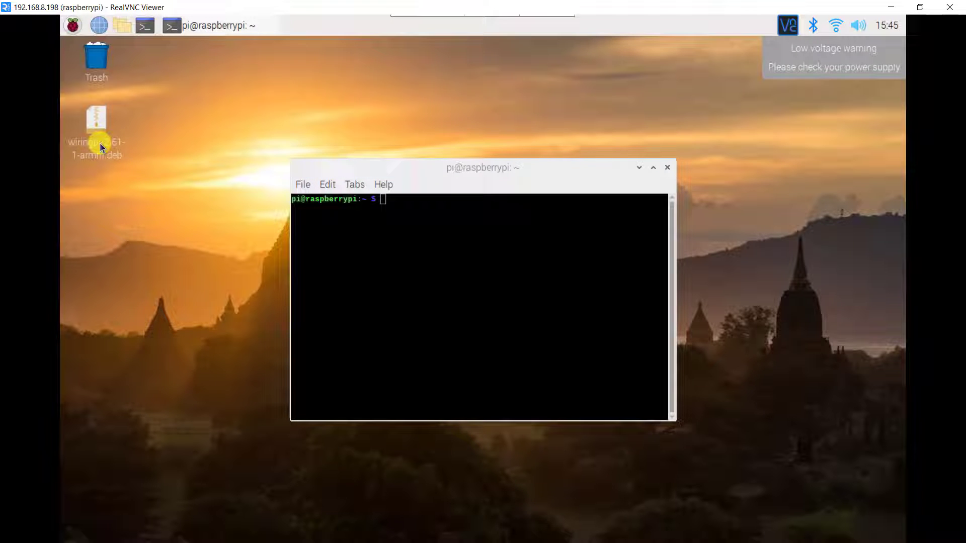
click(119, 27)
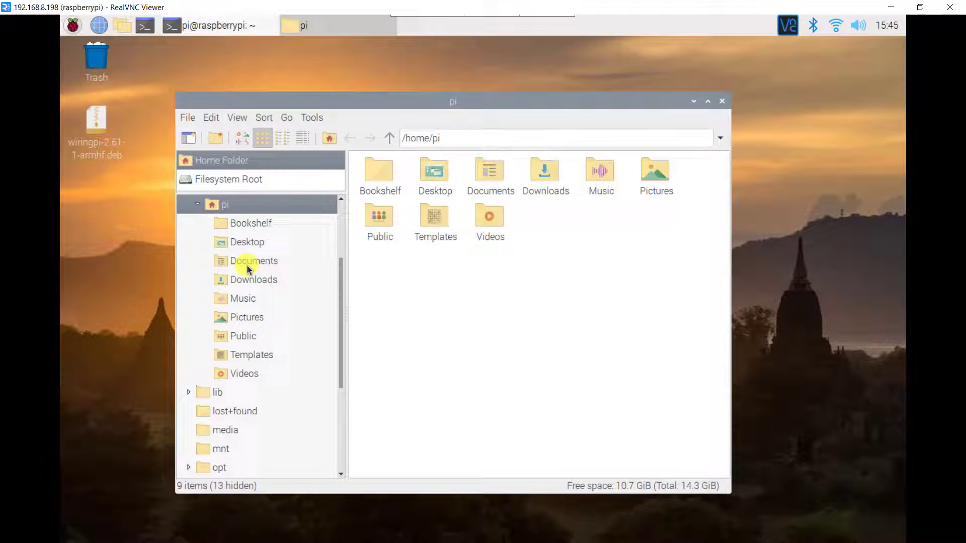
click(251, 263)
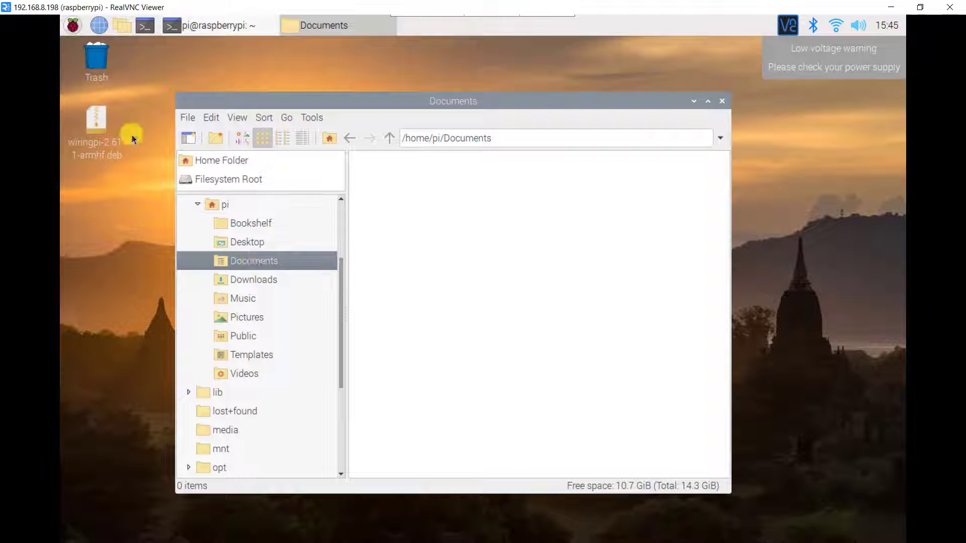
drag(97, 126, 425, 232)
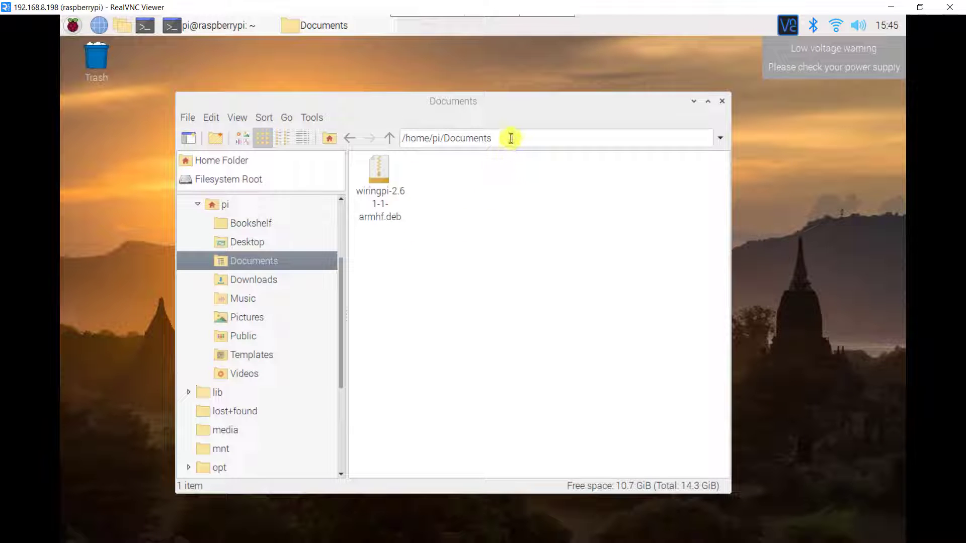
drag(510, 143, 363, 150)
key(ctrl+c)
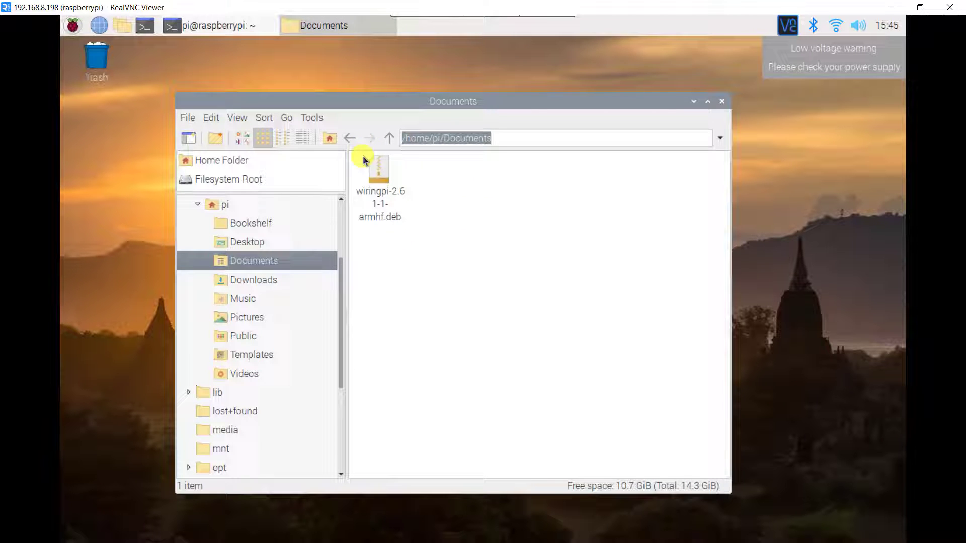
Change the terminal into /home/pi/Documents and list its files.
click(695, 102)
click(388, 201)
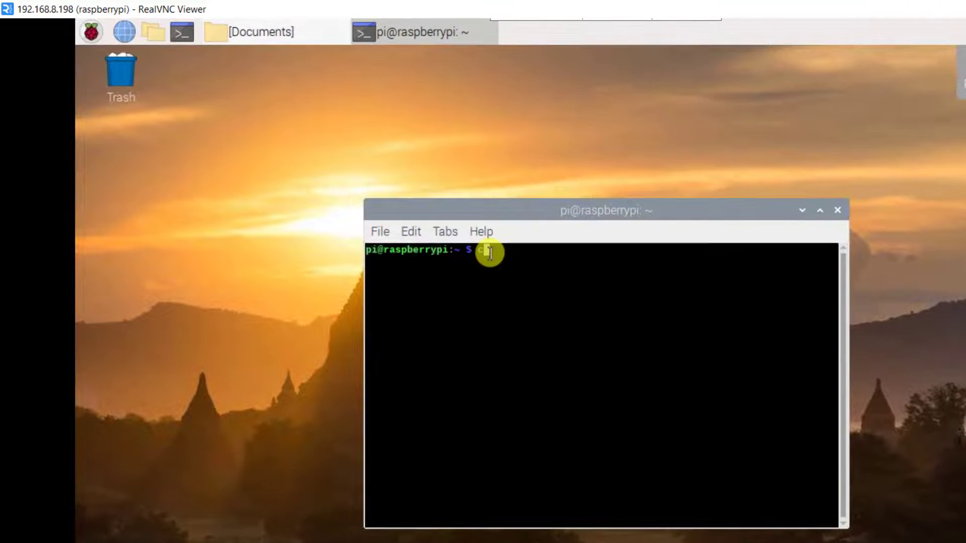
text(cd)
right_click(477, 230)
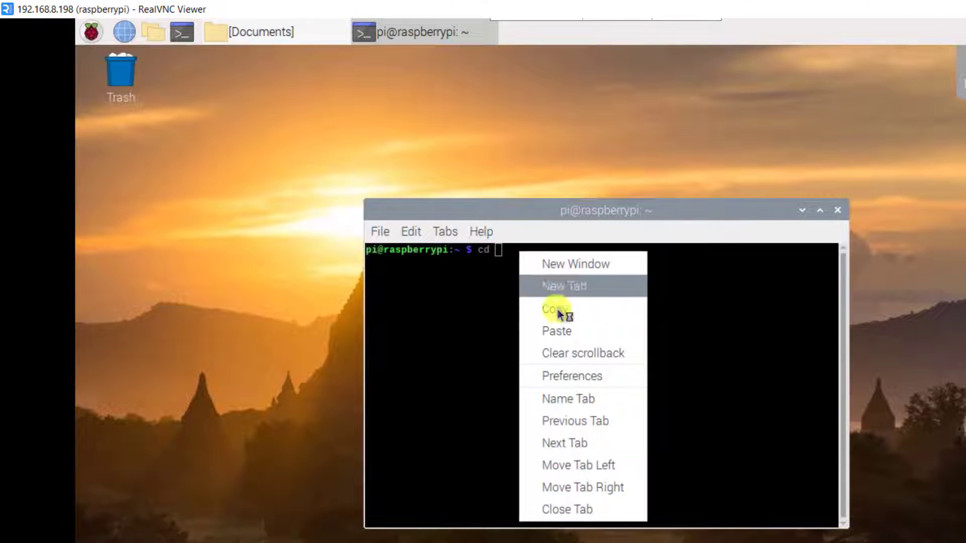
click(555, 329)
key(Return)
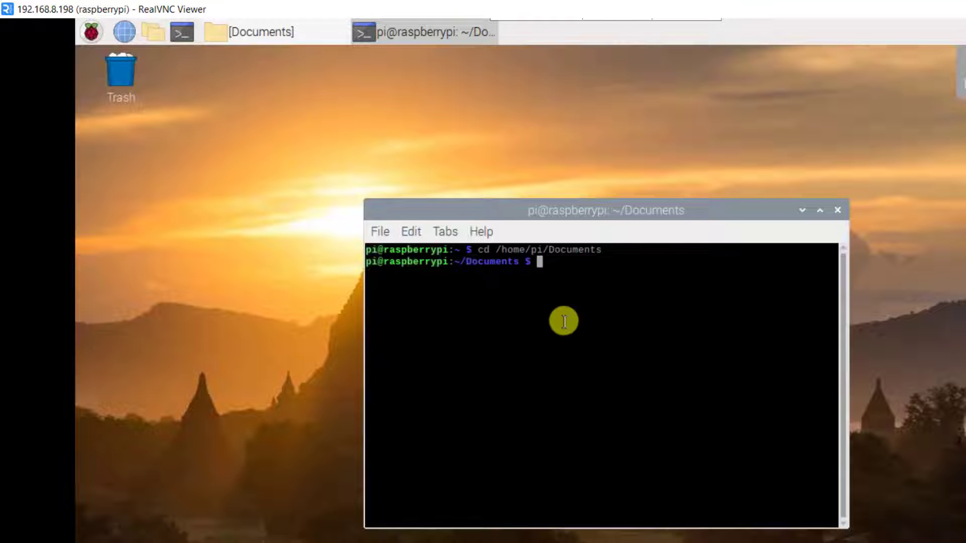
text(ls)
key(Return)
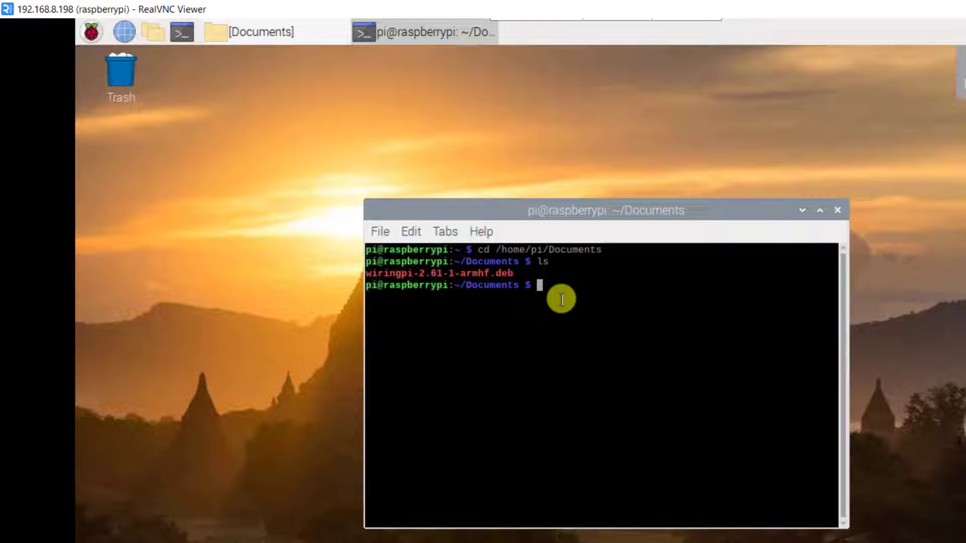
Install the package with sudo dpkg -i wiringpi-2.61-1-armhf.deb, upgrading wiringpi to 2.61.
drag(518, 274, 364, 278)
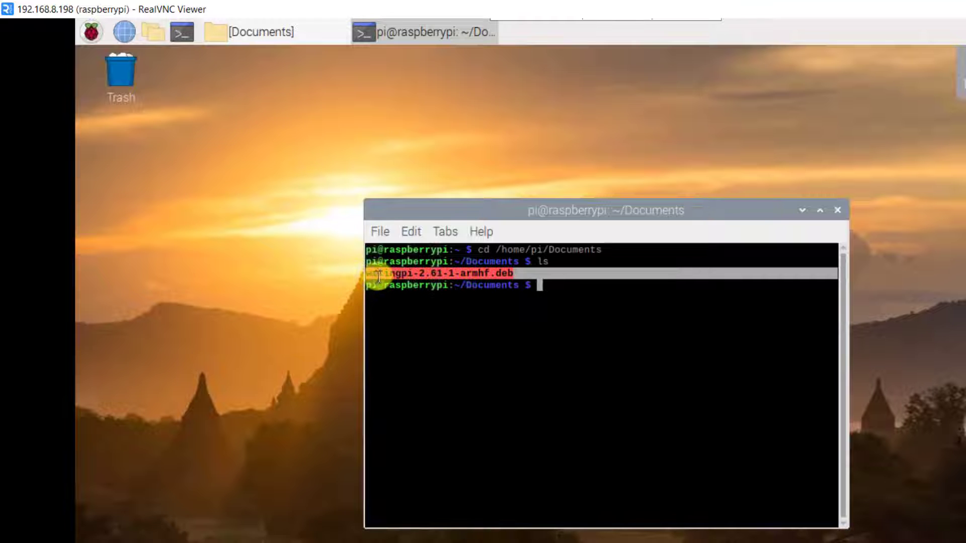
right_click(381, 274)
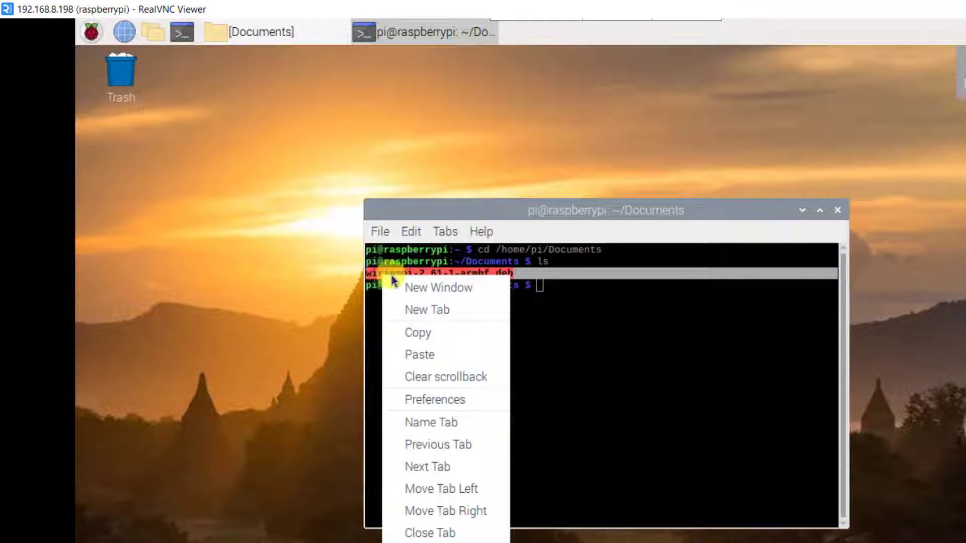
click(417, 332)
click(551, 322)
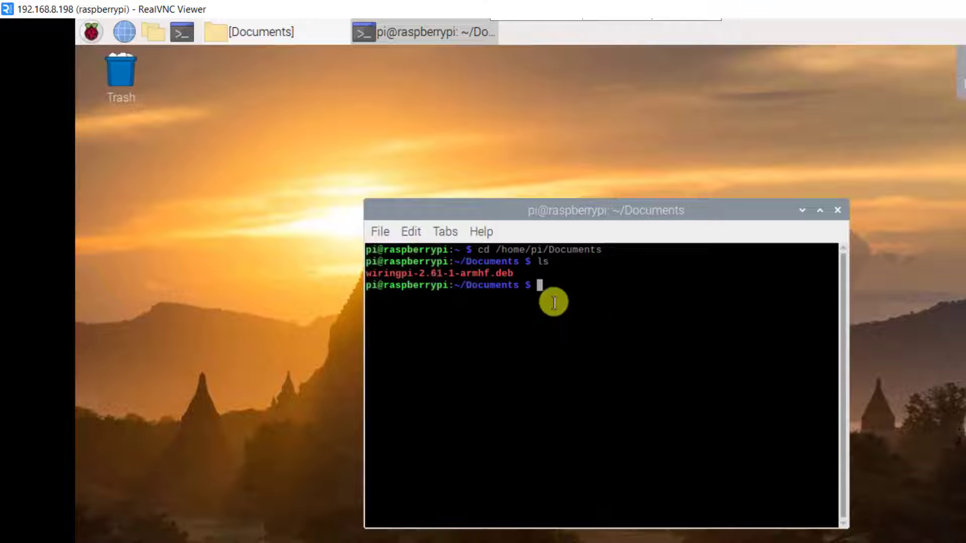
text(sudo)
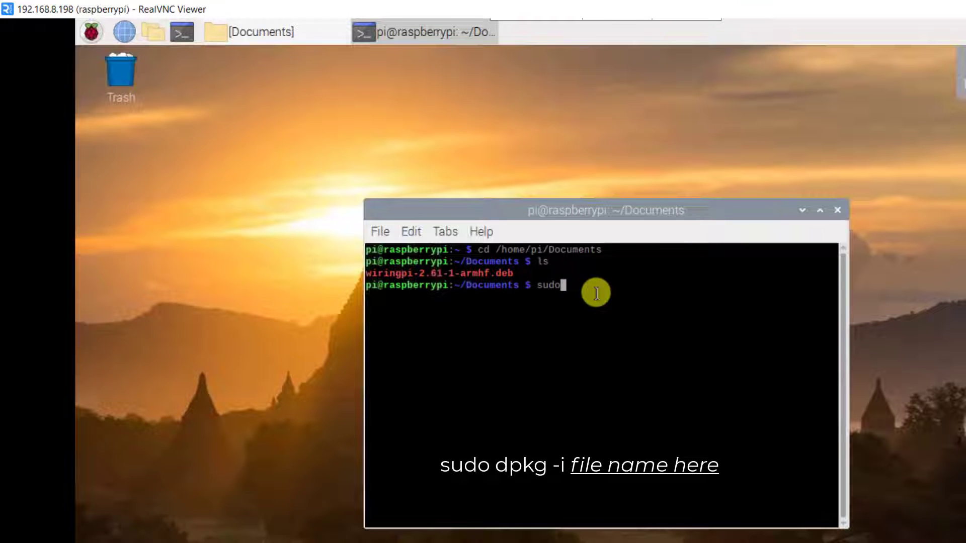
text( dpkg -i)
right_click(629, 288)
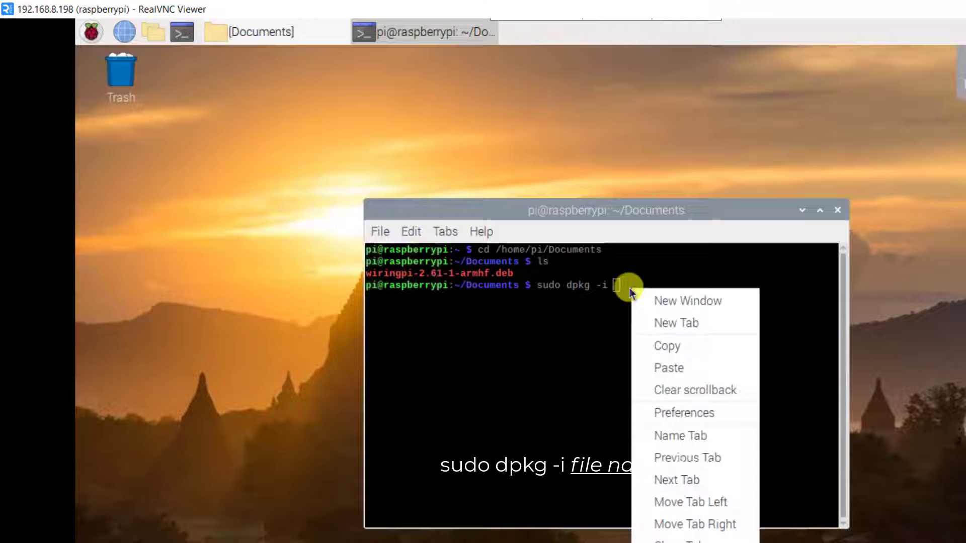
click(671, 373)
key(Return)
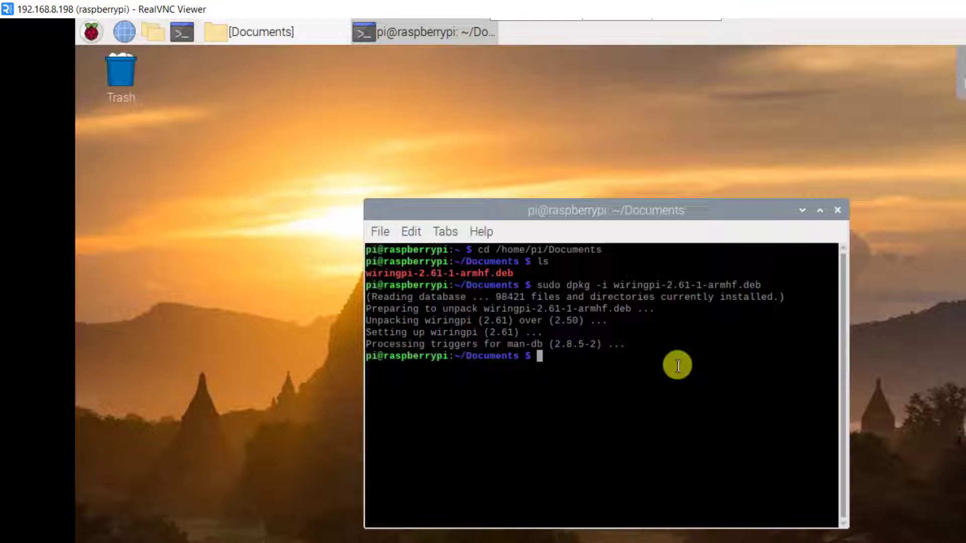
drag(636, 342, 367, 348)
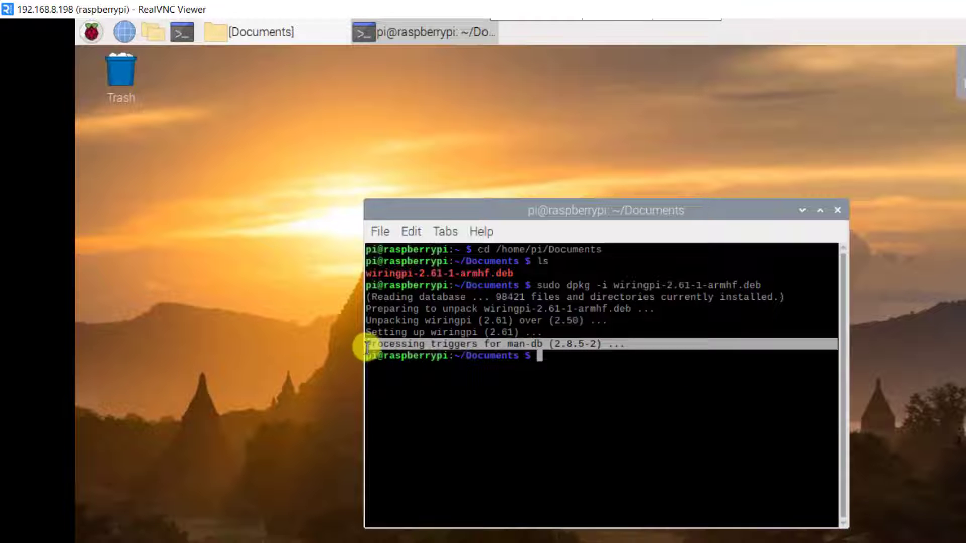
click(439, 411)
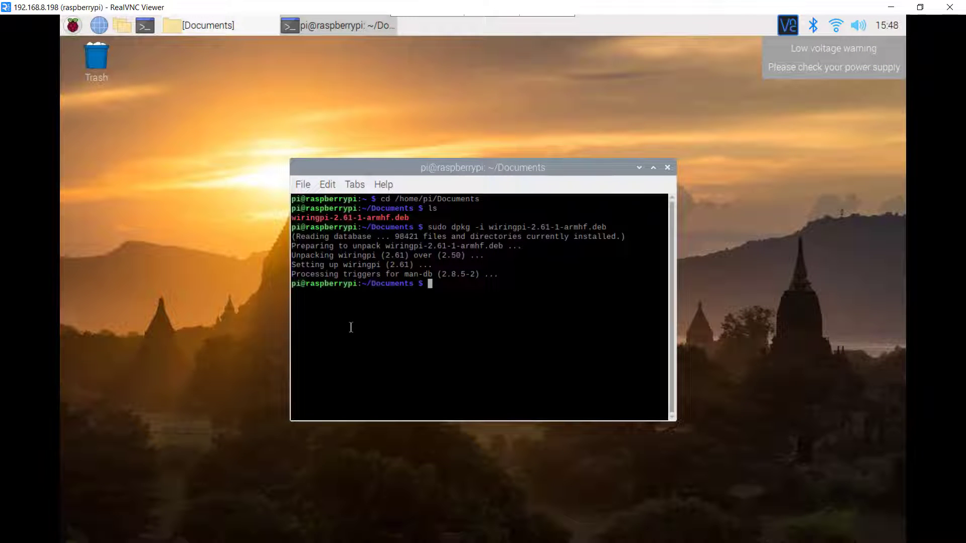
text(cd)
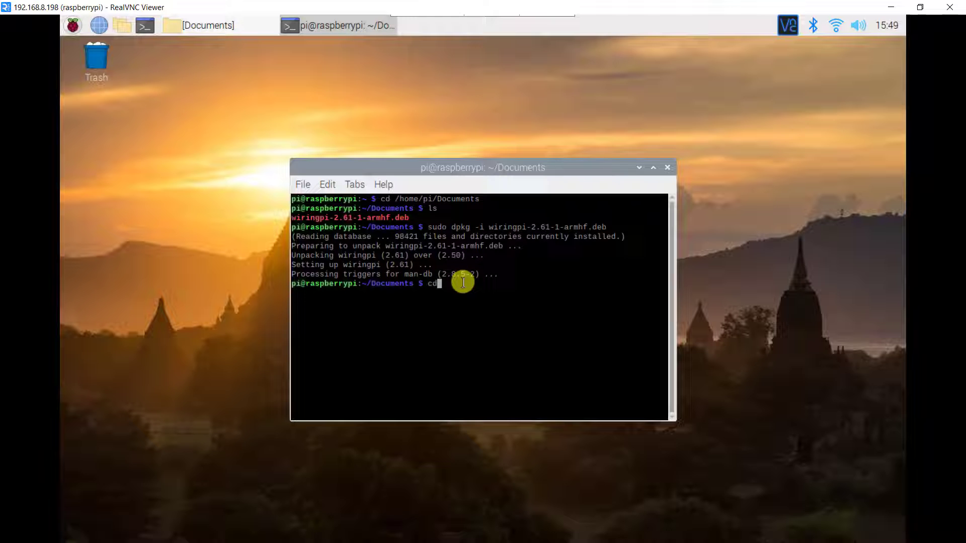
key(Return)
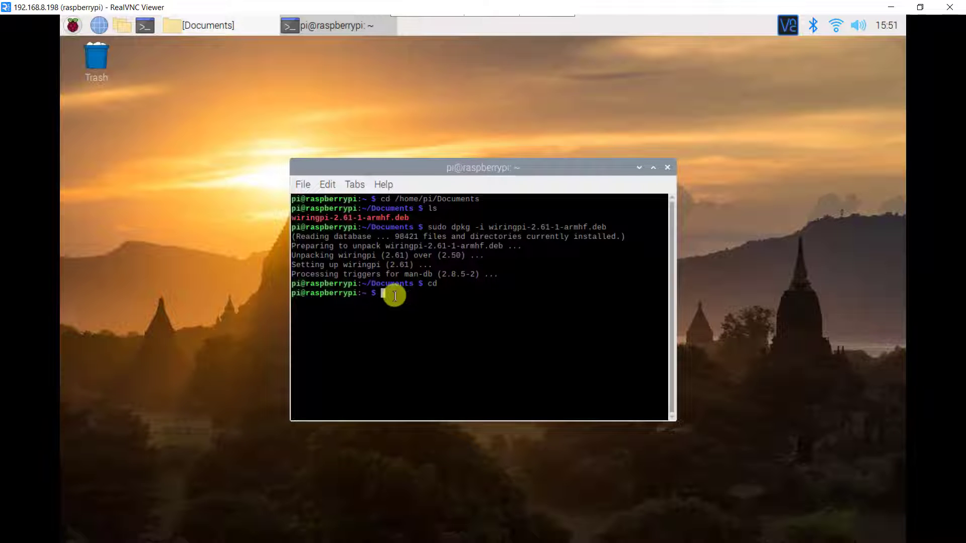
text(git clone http)
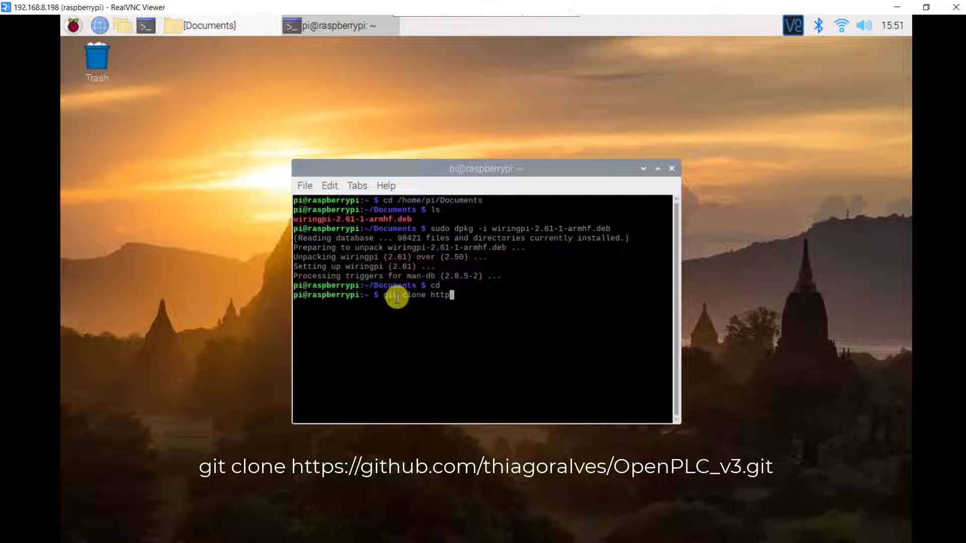
text(s://github.com/thiagoral)
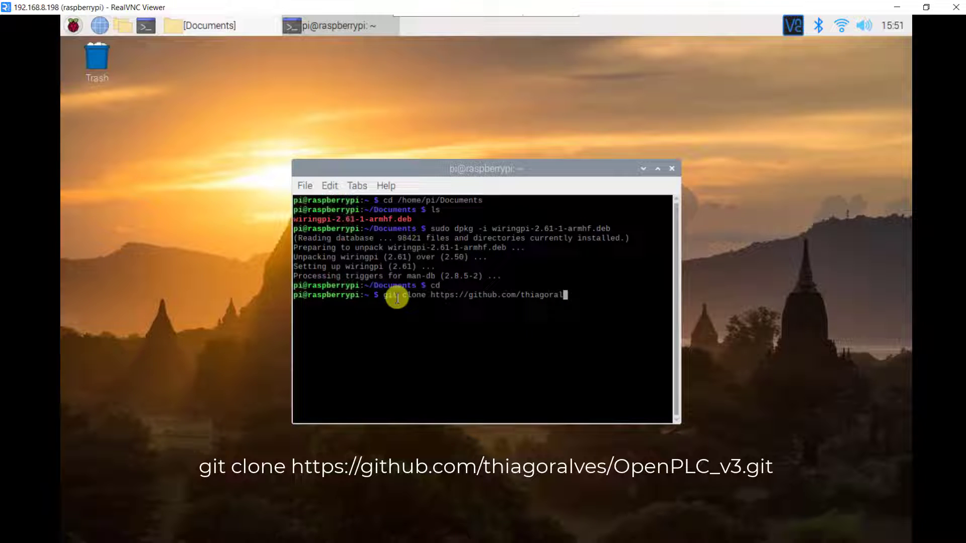
text(ves/OpenPLC_v3.git)
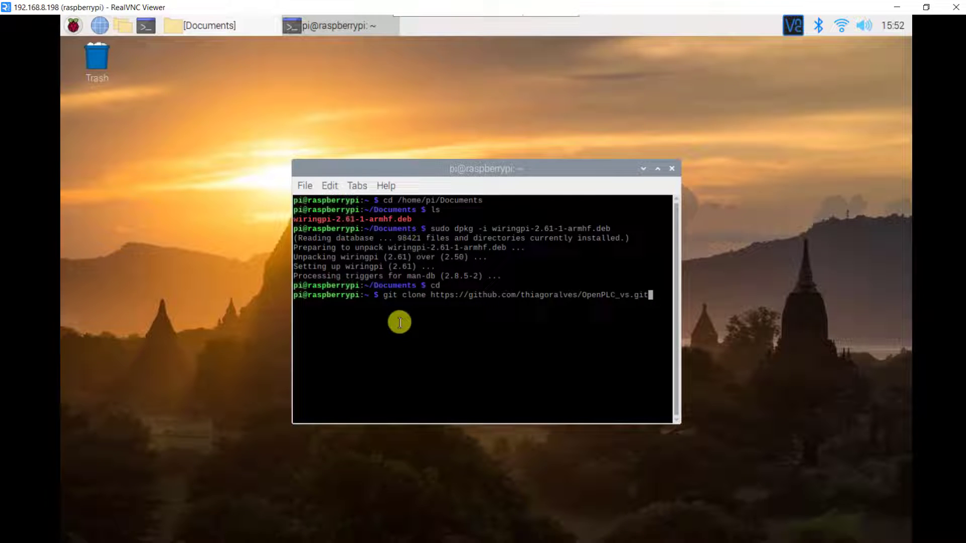
key(Return)
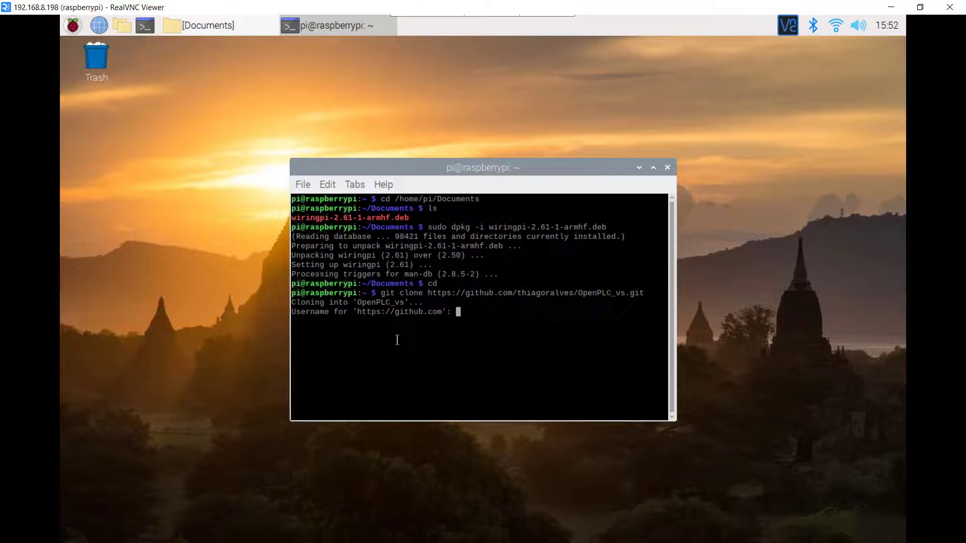
key(ctrl+c)
text(git clone https://github.com/thiagoralves/OpenPLC_v3.git)
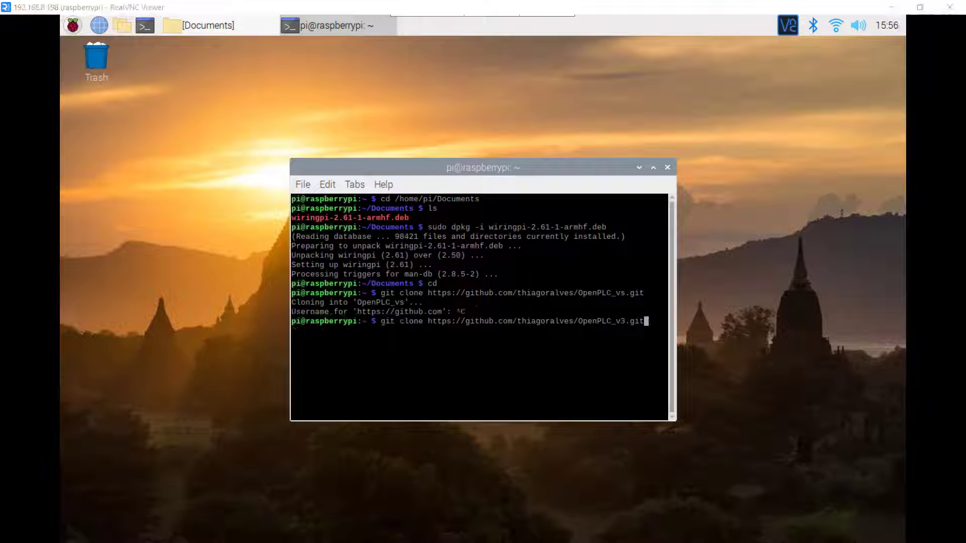
key(Return)
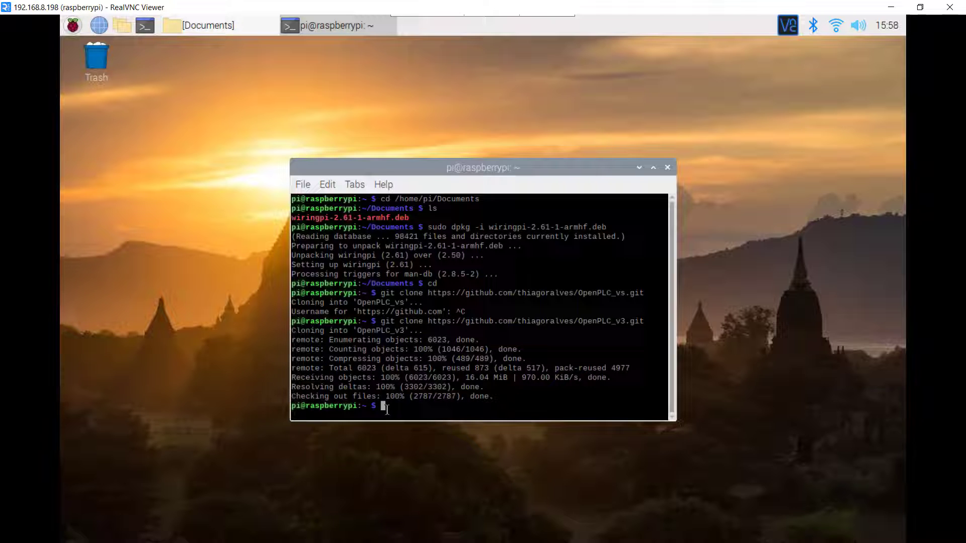
text(cd openplc_v3)
Enter the OpenPLC_v3 folder and list its contents.
key(Return)
text(cd OpenPLC_v3)
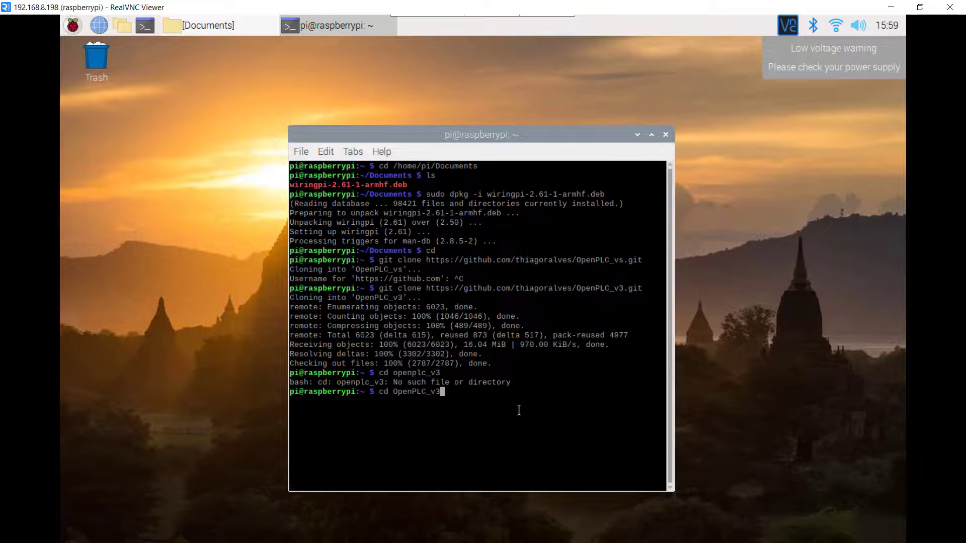
key(Return)
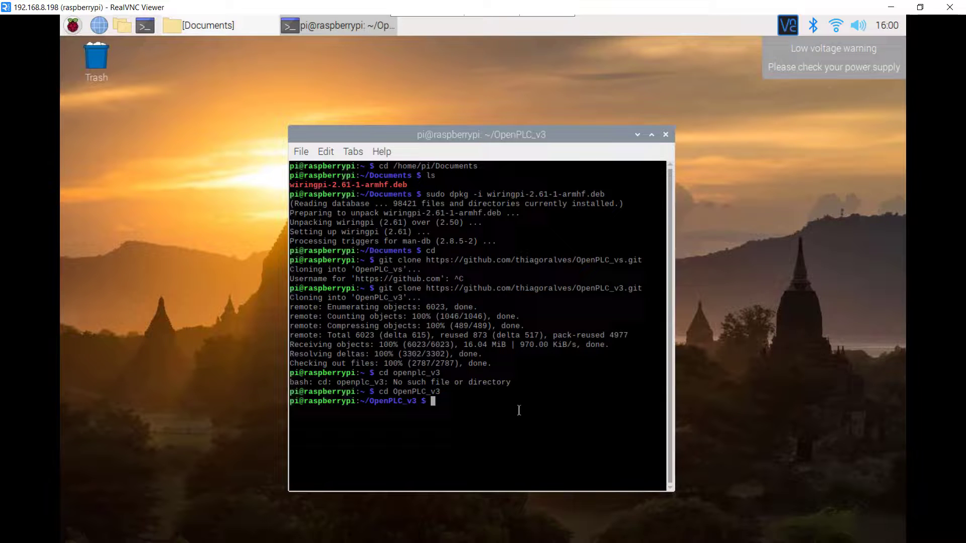
text(ls)
key(Return)
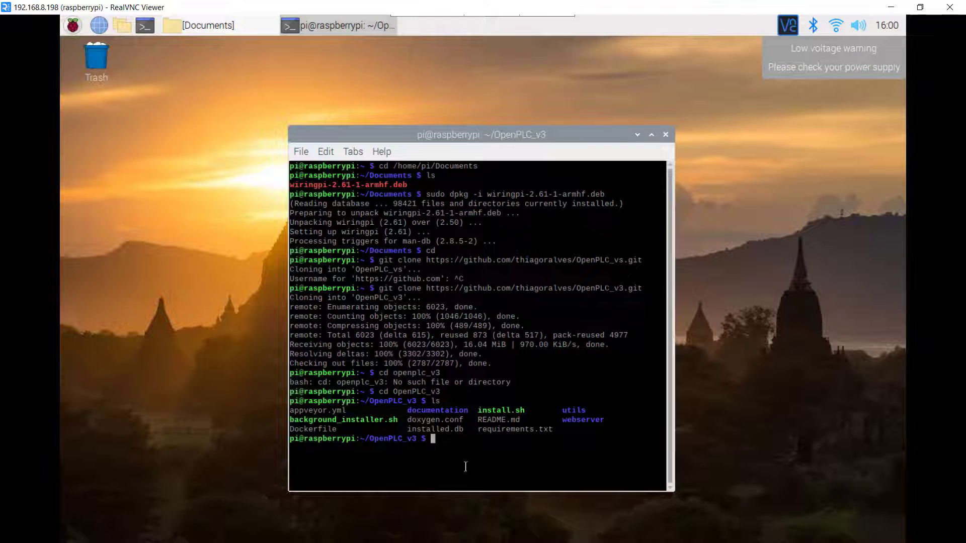
Run ./install.sh to display the supported platform options.
drag(478, 412, 525, 411)
right_click(498, 421)
click(534, 238)
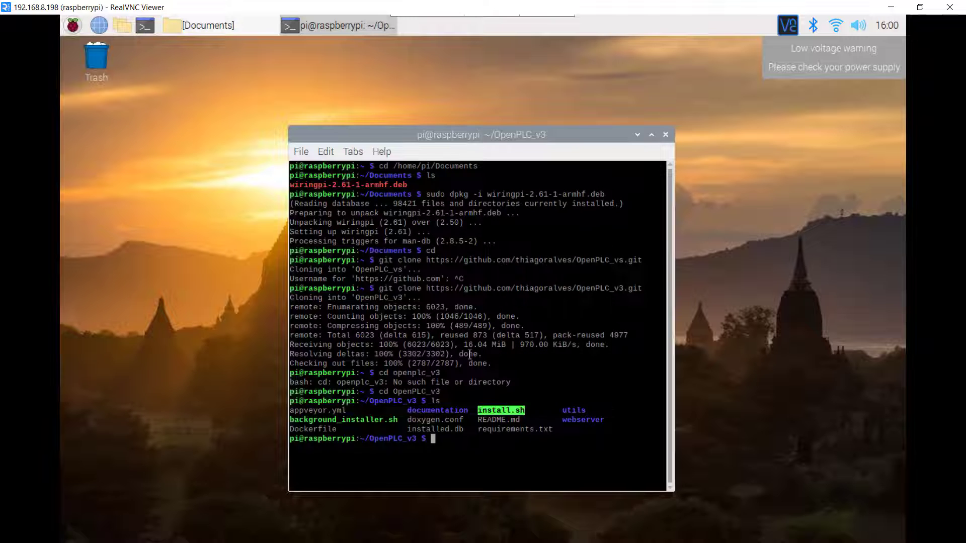
click(443, 447)
text(./)
right_click(449, 439)
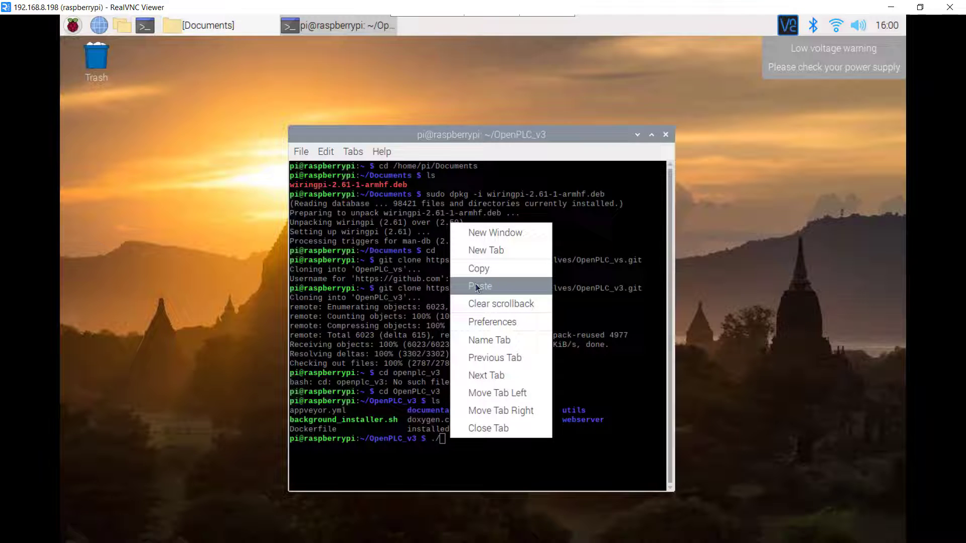
click(477, 286)
key(Return)
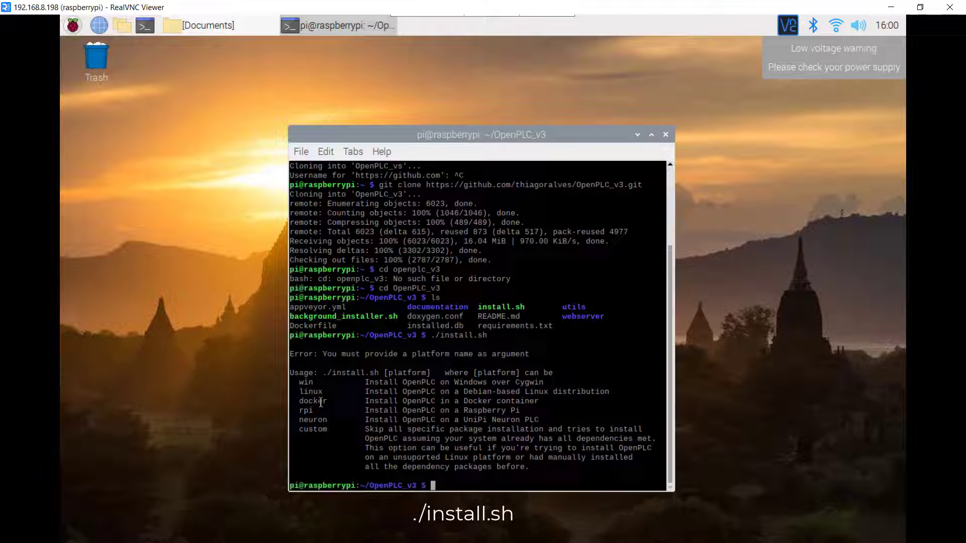
Run ./install.sh rpi to install OpenPLC for Raspberry Pi.
drag(297, 413, 313, 411)
click(340, 411)
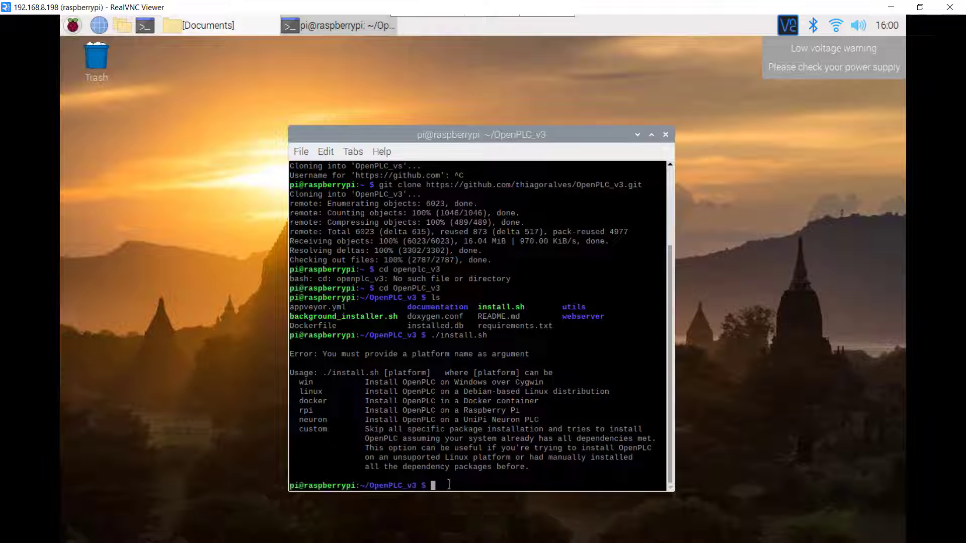
key(Up)
text(rpi)
key(Return)
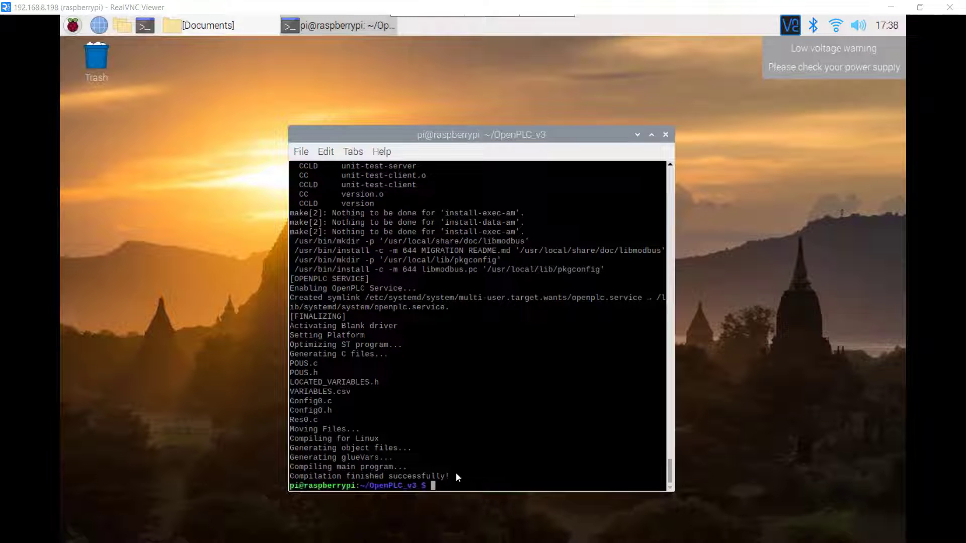
Confirm 'Compilation finished successfully', close the terminal, and reboot the Pi from the Raspberry menu.
drag(456, 475, 272, 480)
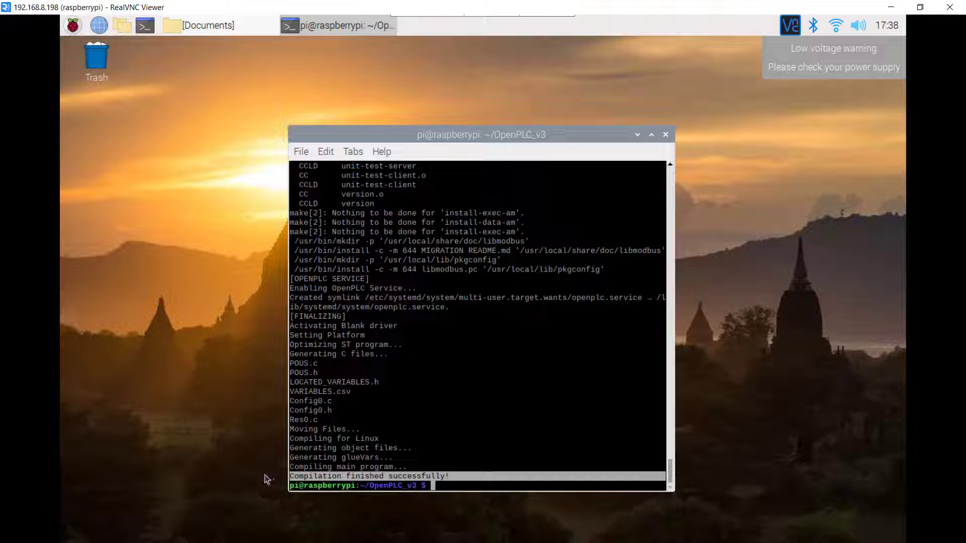
click(595, 407)
click(666, 136)
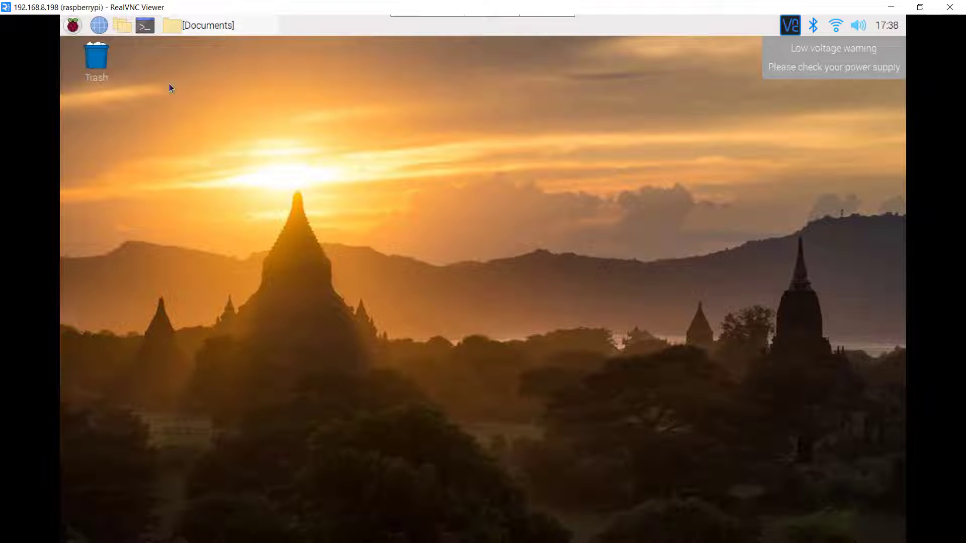
click(73, 25)
click(109, 249)
click(483, 297)
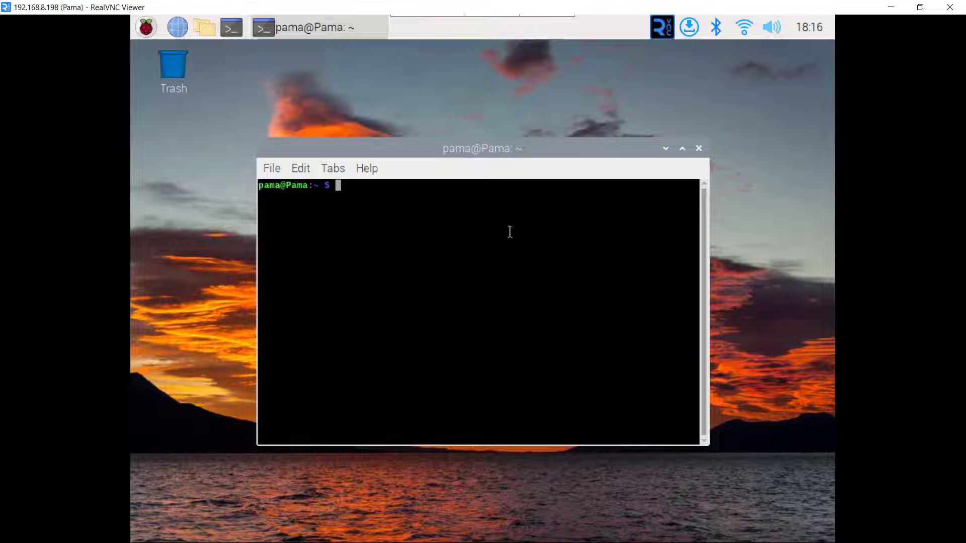
Run sudo systemctl status openplc, confirm active (running), and minimize the VNC window.
text(sudo syste)
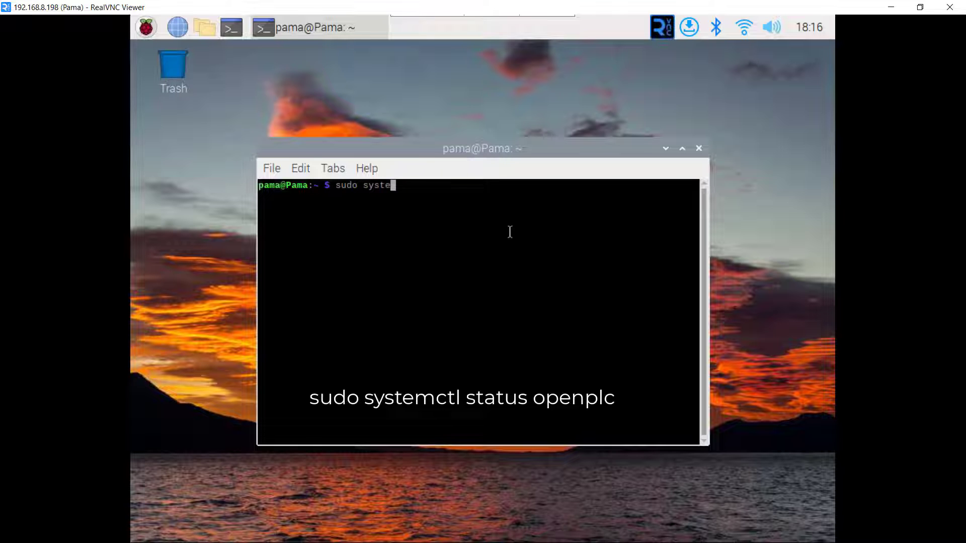
text(mctl status )
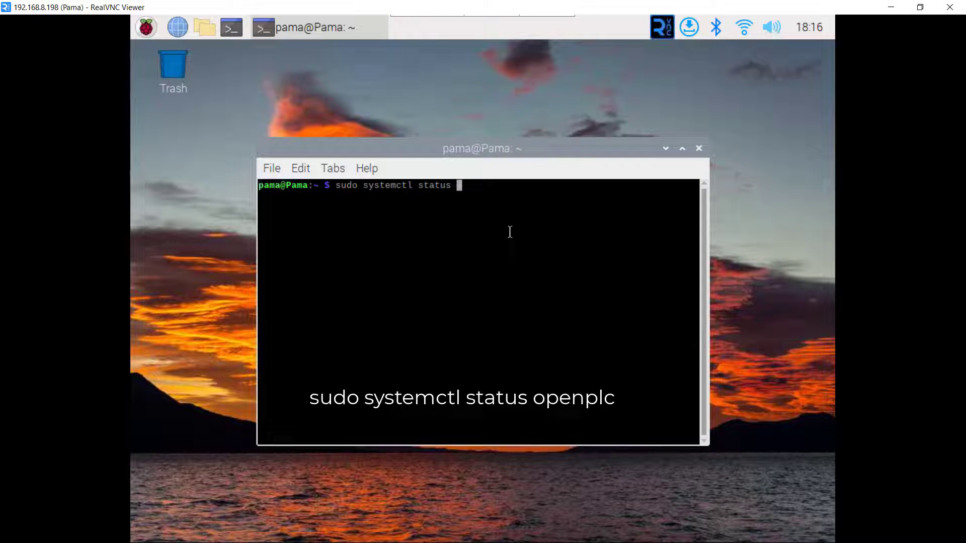
text(openplc)
key(Return)
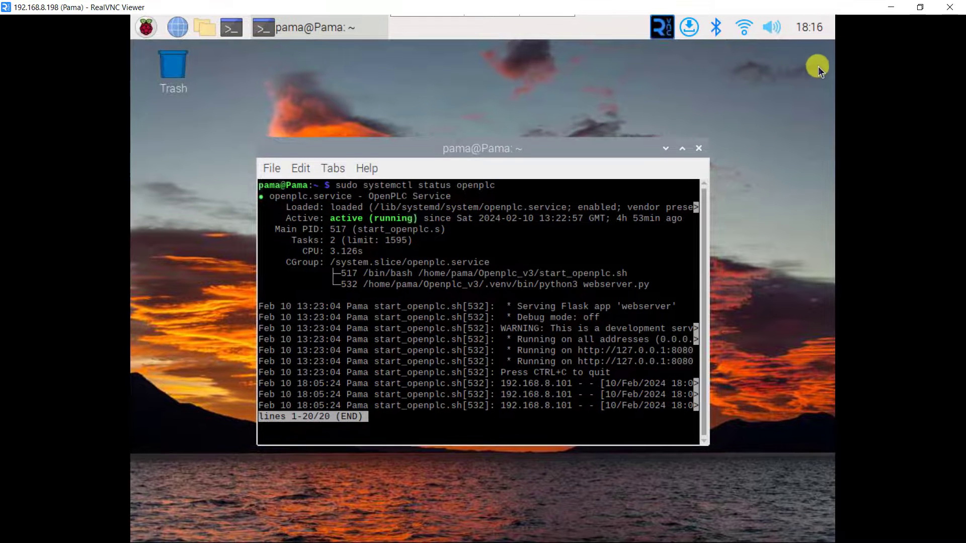
click(891, 10)
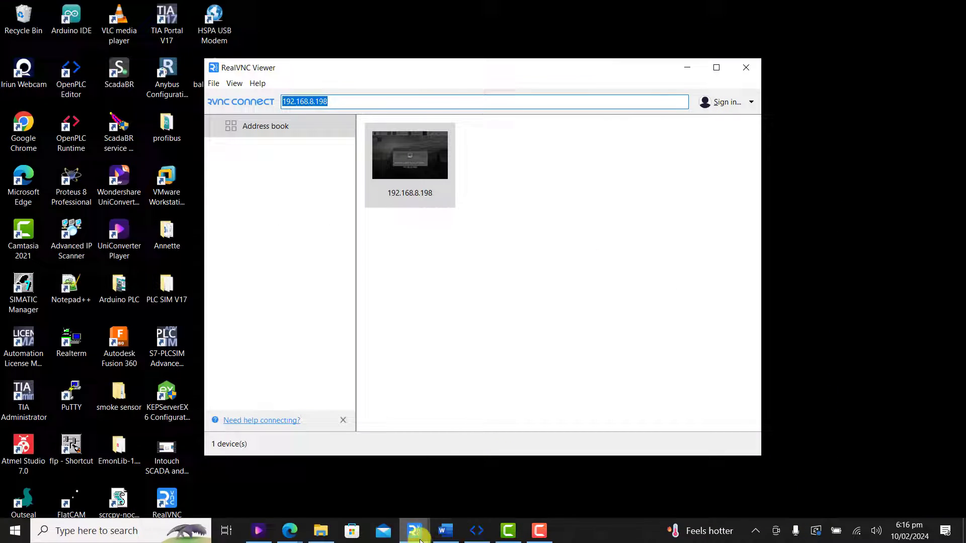
Load the OpenPLC webserver at 192.168.8.198:8080 in the browser.
click(291, 528)
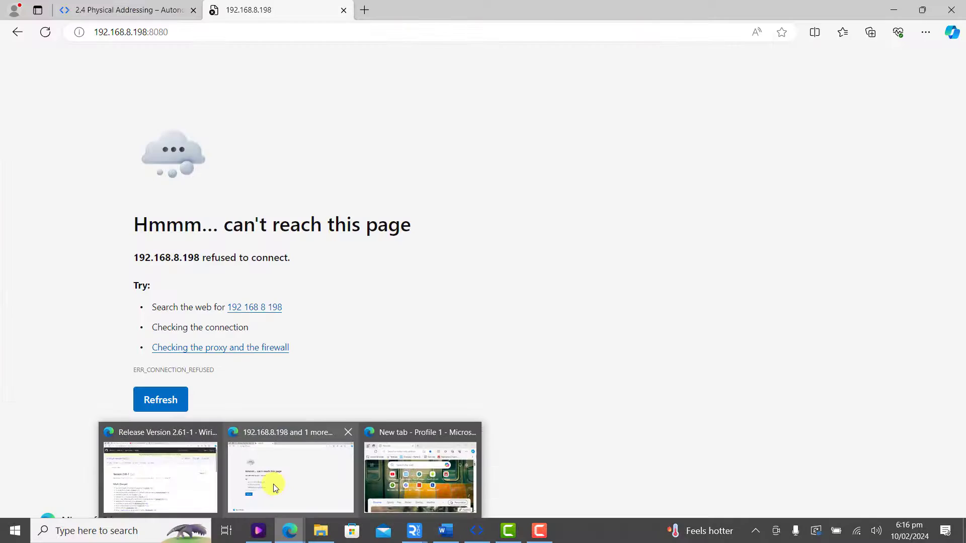
click(273, 484)
click(196, 33)
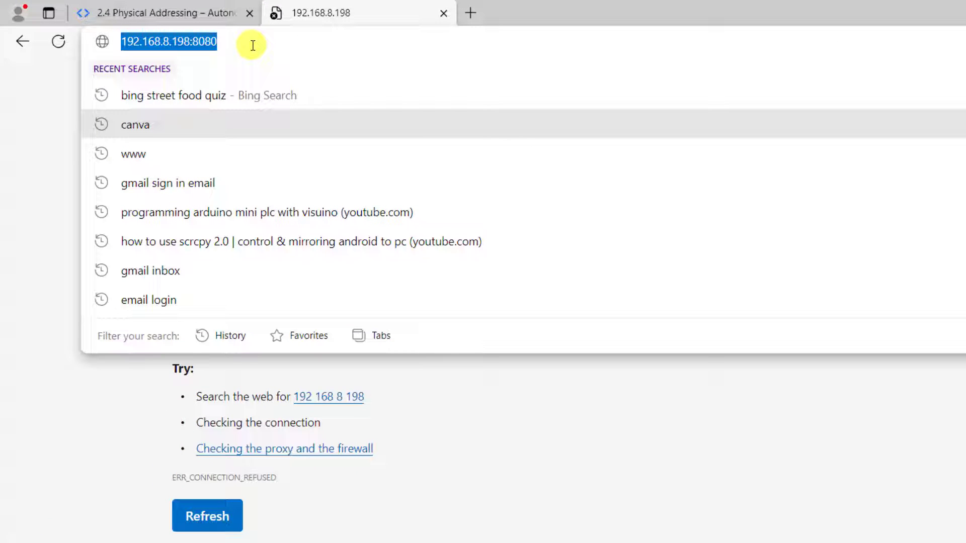
key(Return)
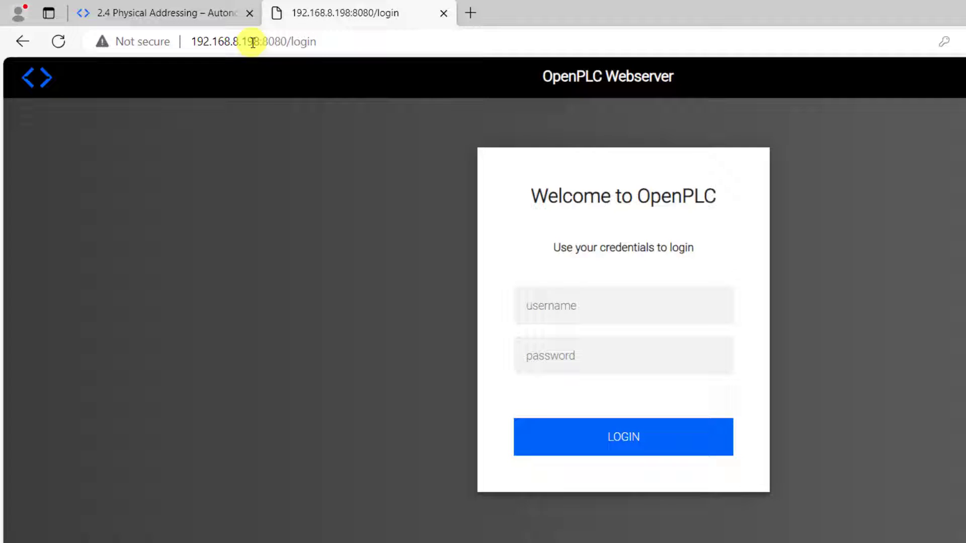
Log in with the OpenPLC username and password, checking the password via the visibility toggle.
click(550, 306)
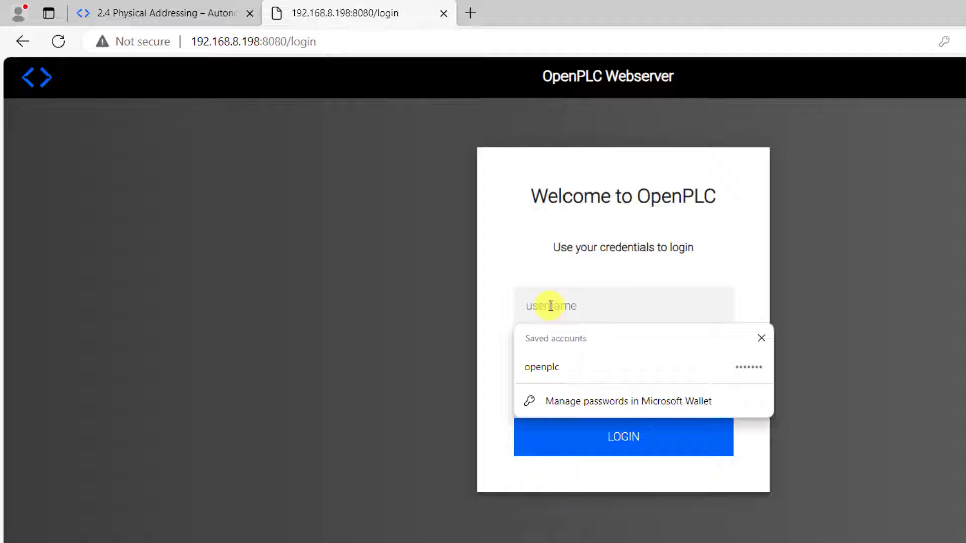
text(openplc)
key(Tab)
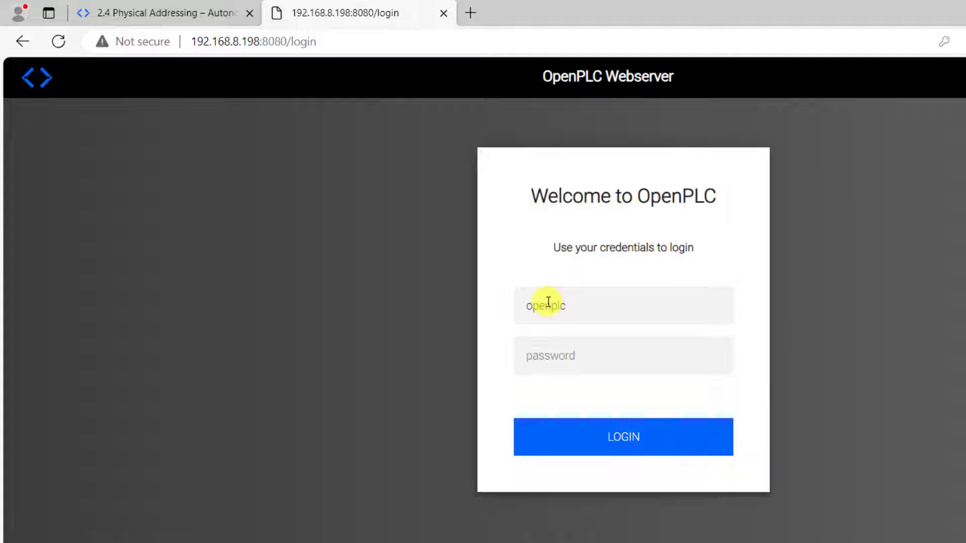
text(openplc)
click(709, 359)
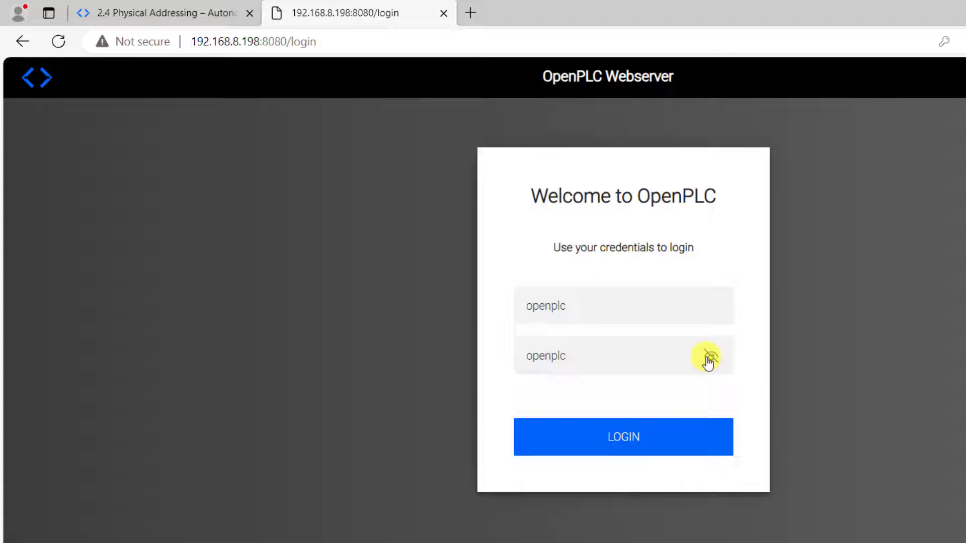
click(710, 359)
click(623, 438)
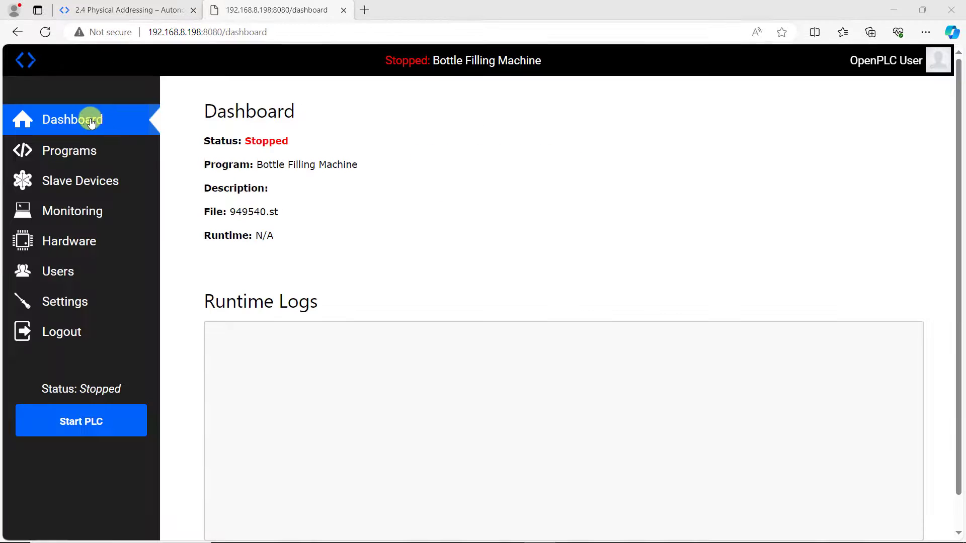
Browse the webserver's Programs, Slave Devices and Monitoring pages.
click(77, 150)
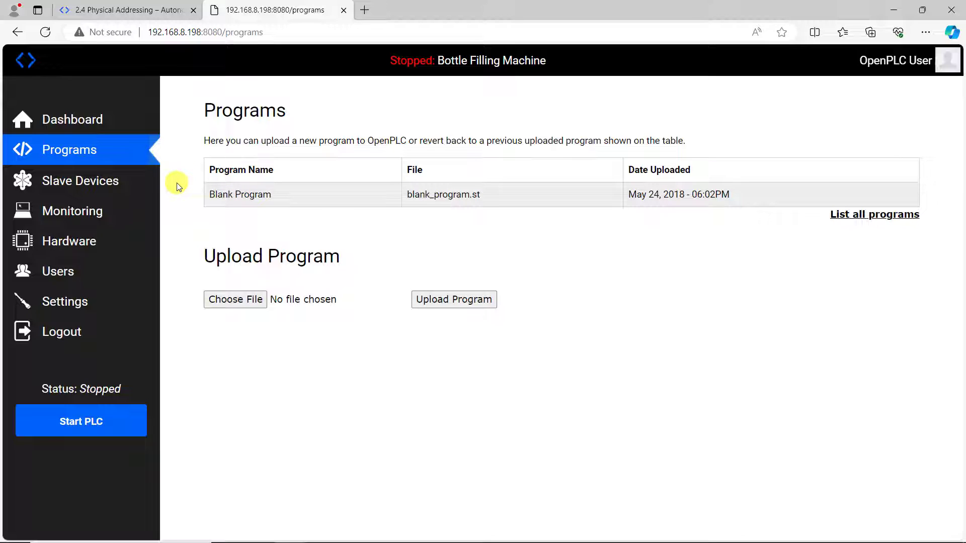
click(83, 185)
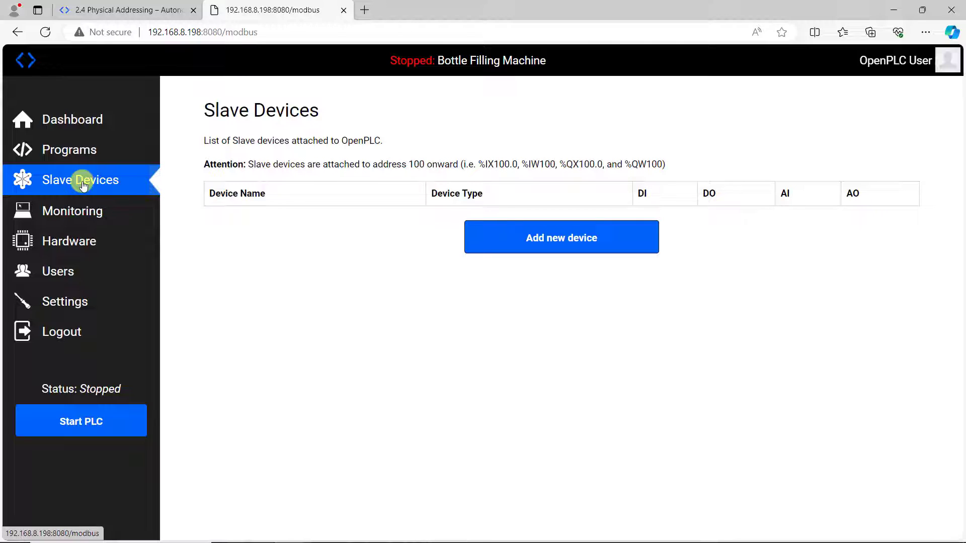
click(83, 213)
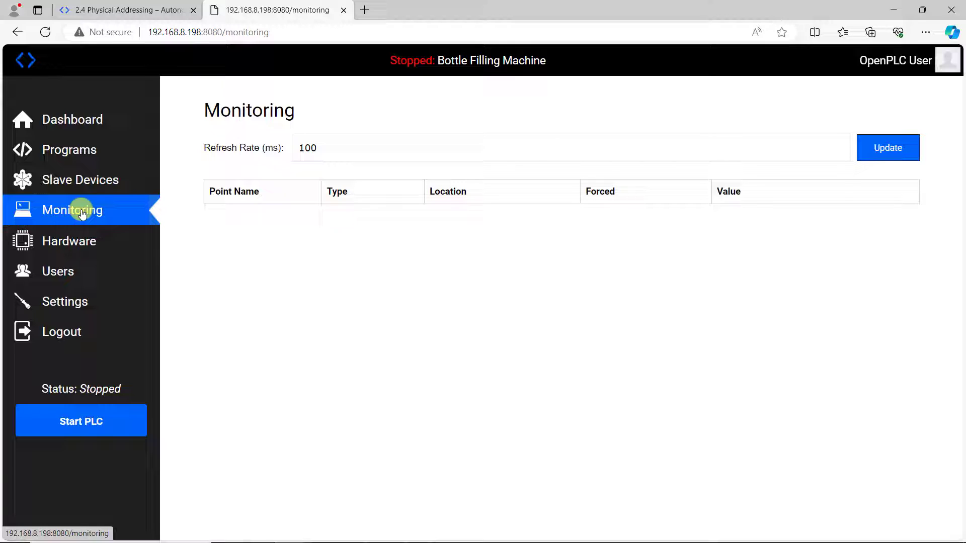
Set the hardware layer to Raspberry Pi and save the change.
click(83, 244)
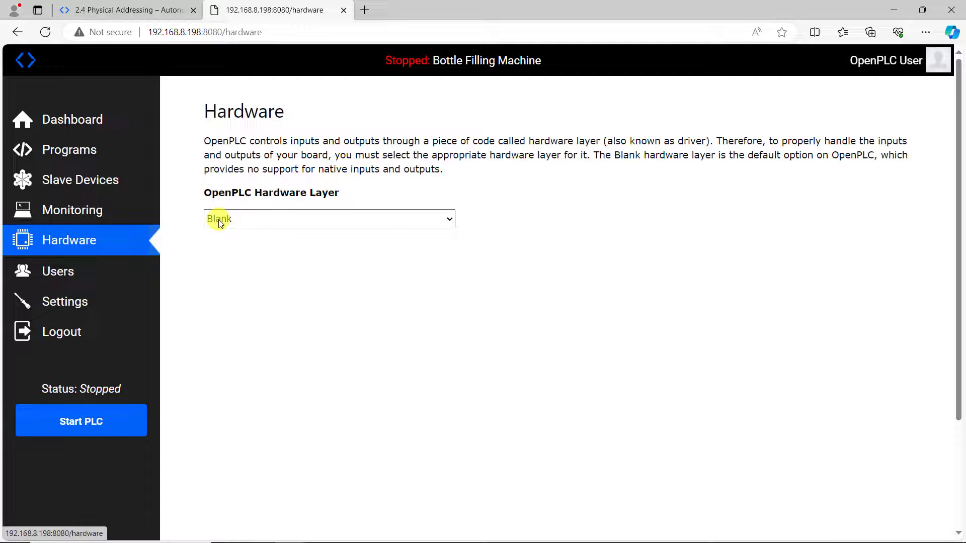
click(444, 220)
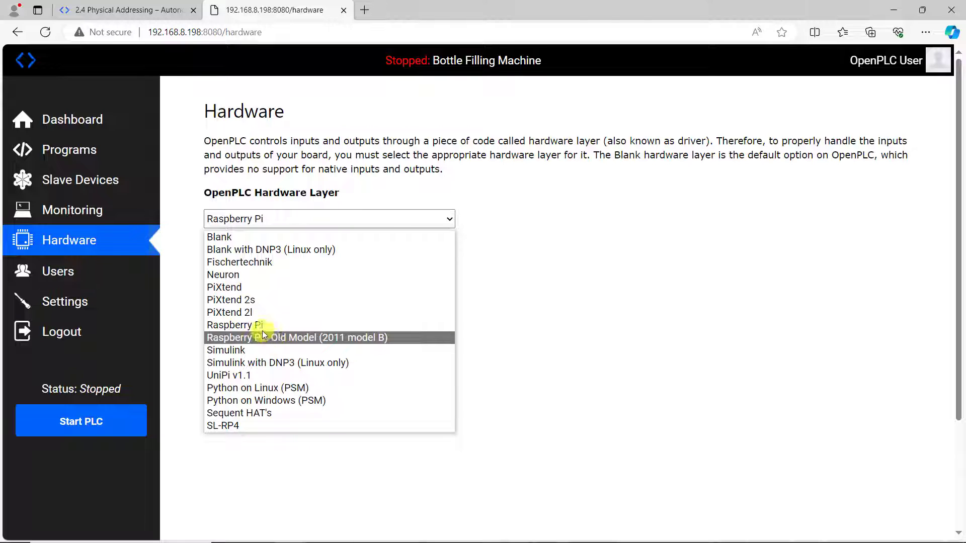
click(254, 325)
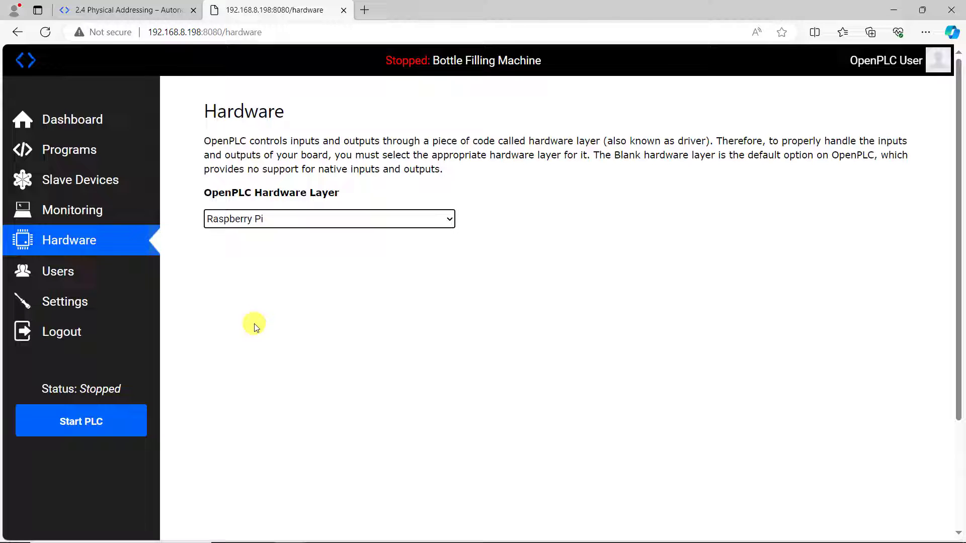
scroll(585, 317, down, 3)
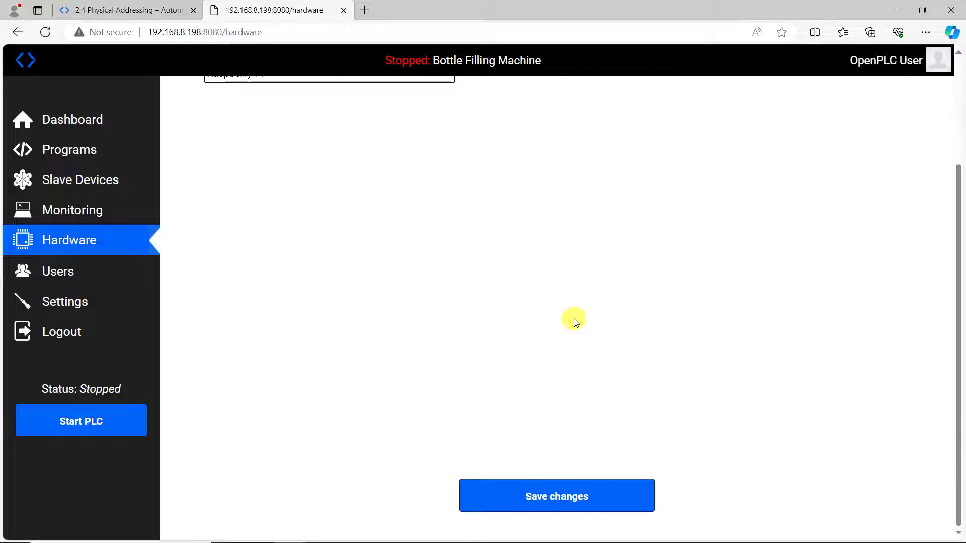
click(537, 496)
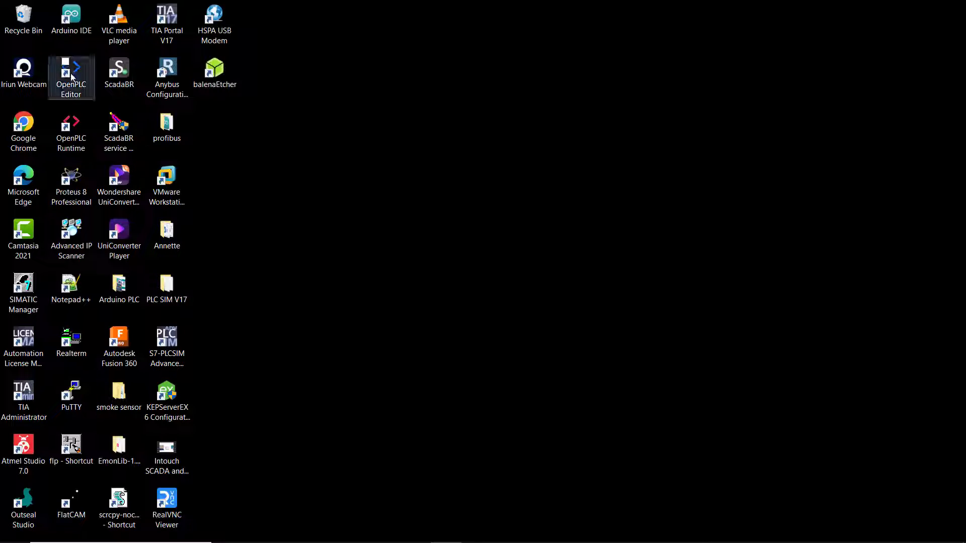
Launch OpenPLC Editor, load the recent HMI TEST project and open its HMI_TEST program.
double_click(71, 73)
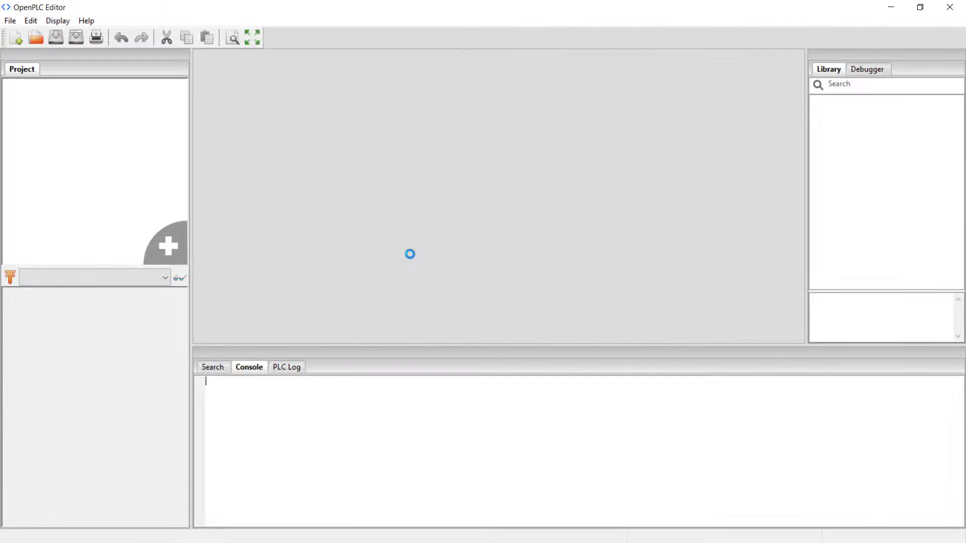
click(12, 22)
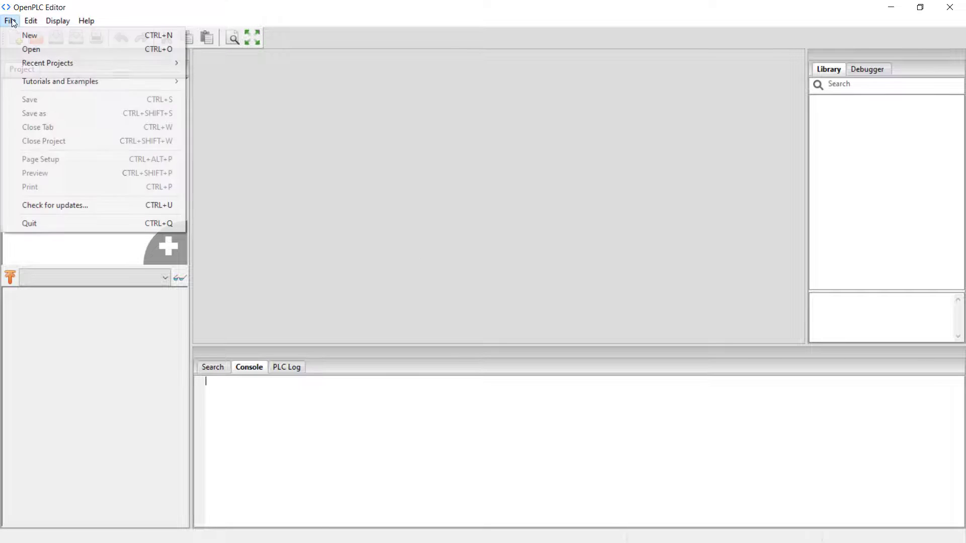
mouse_move(47, 62)
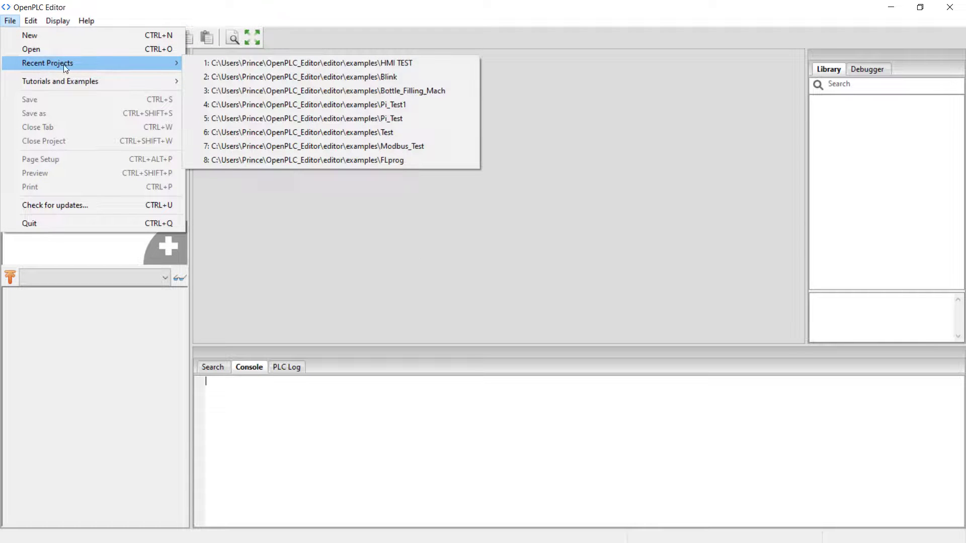
click(220, 62)
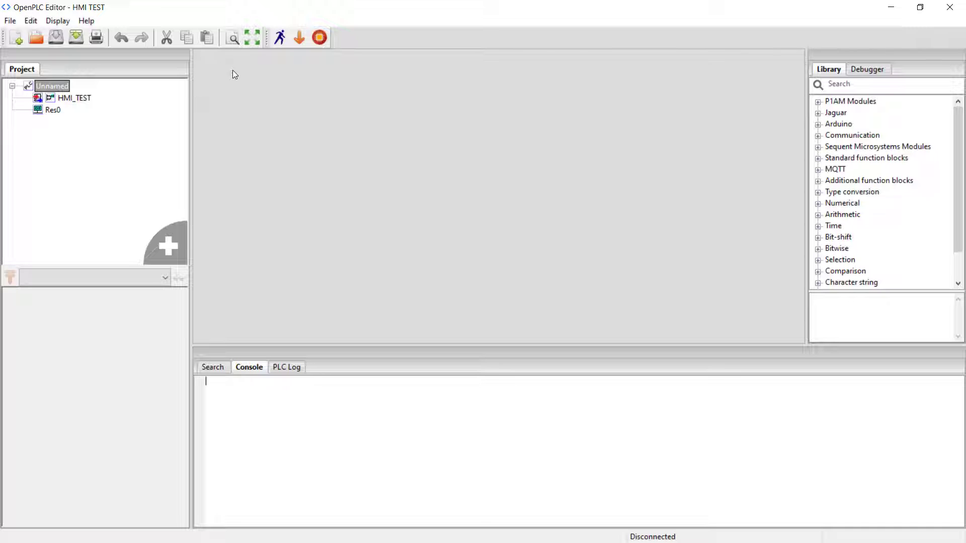
double_click(74, 98)
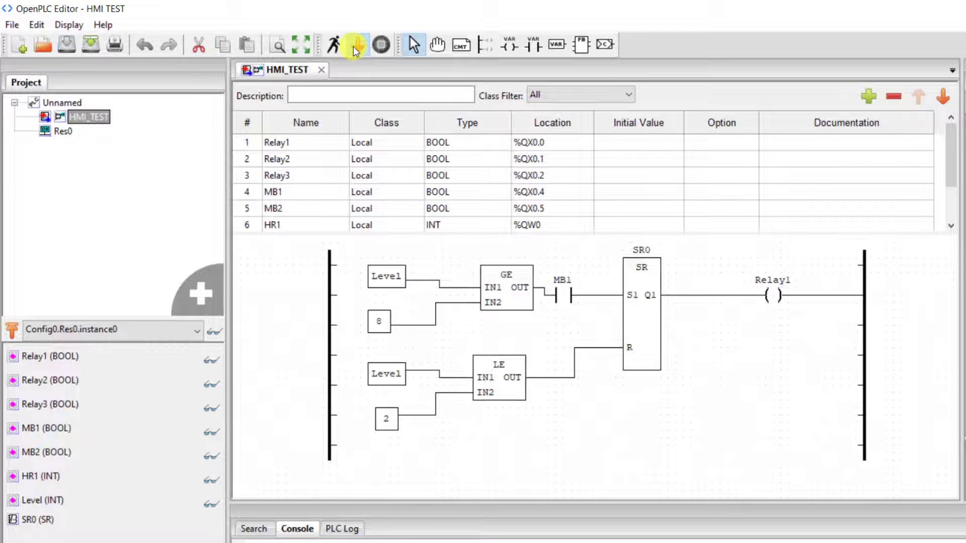
Generate the program for OpenPLC Runtime and save it as PI_Test3.
click(356, 45)
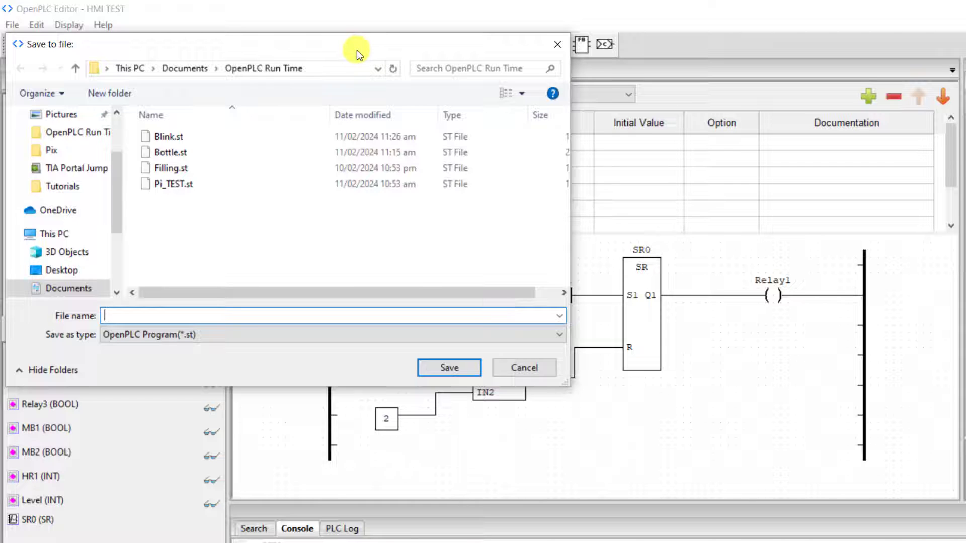
text(P)
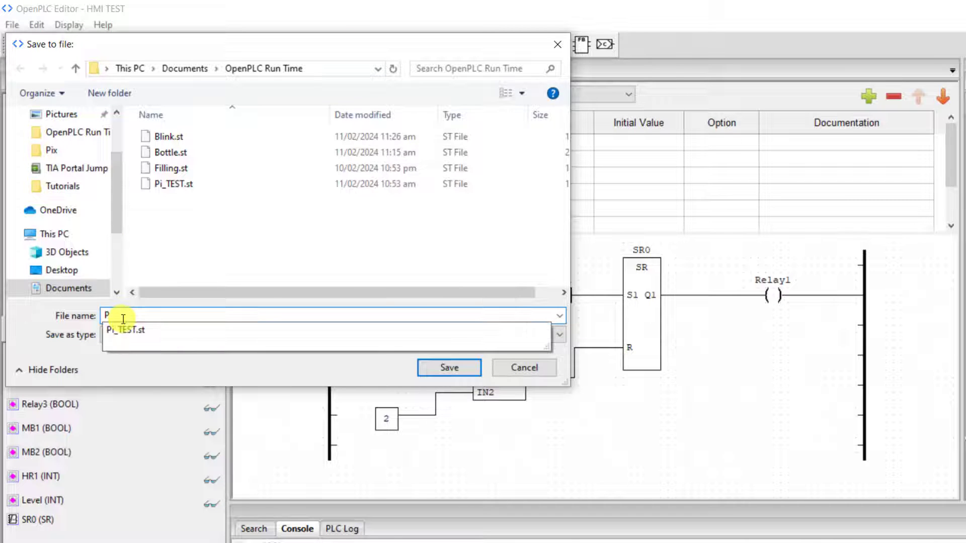
text(I_Test3)
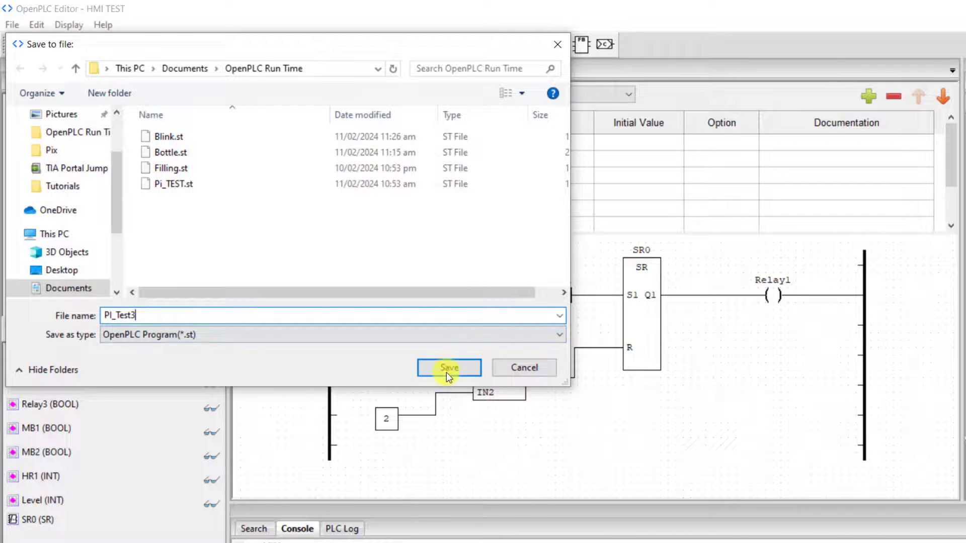
click(448, 370)
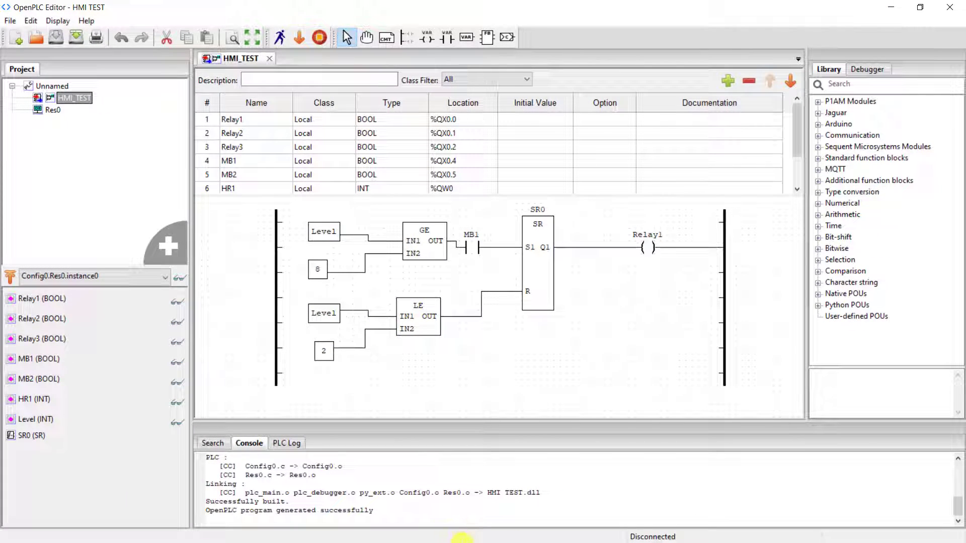
Minimize the editor and go to the Programs page in the webserver browser window.
click(891, 7)
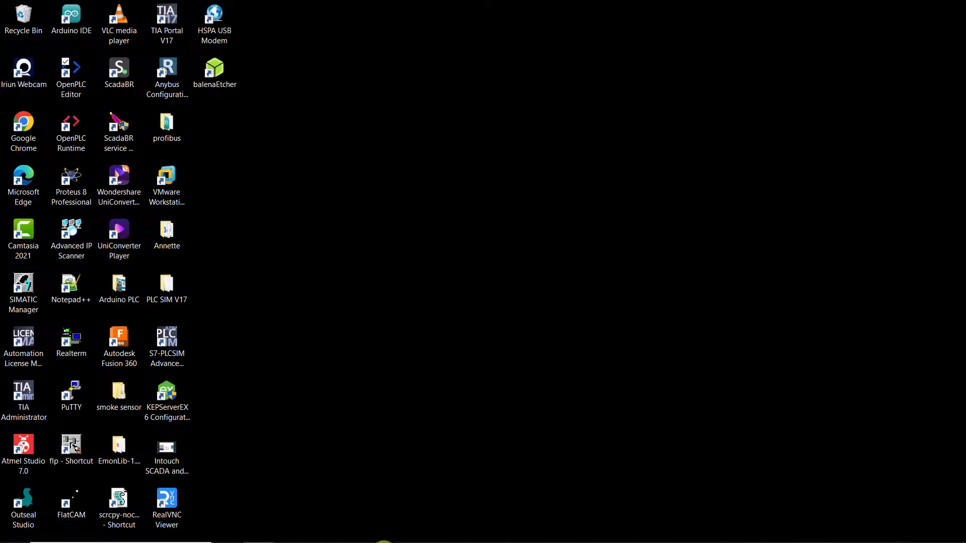
mouse_move(259, 531)
click(292, 498)
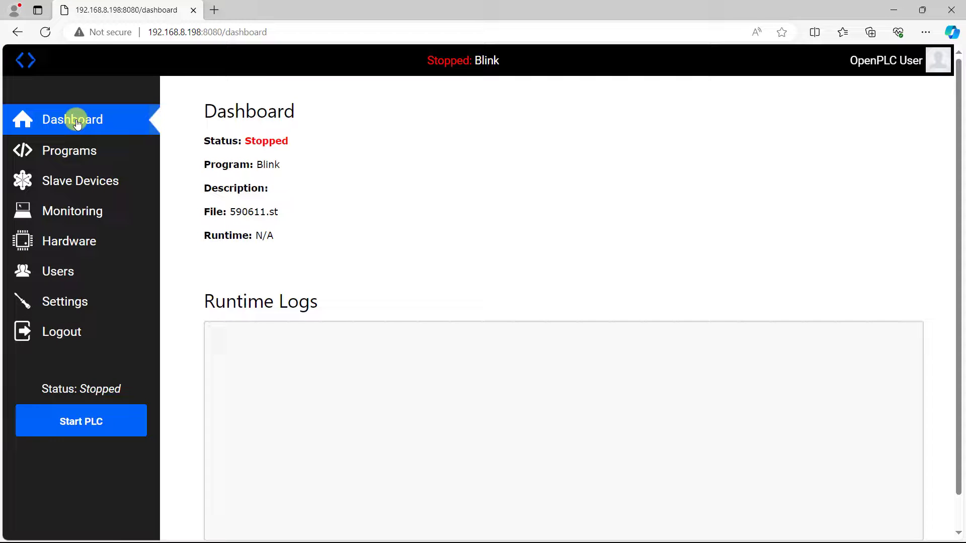
click(86, 149)
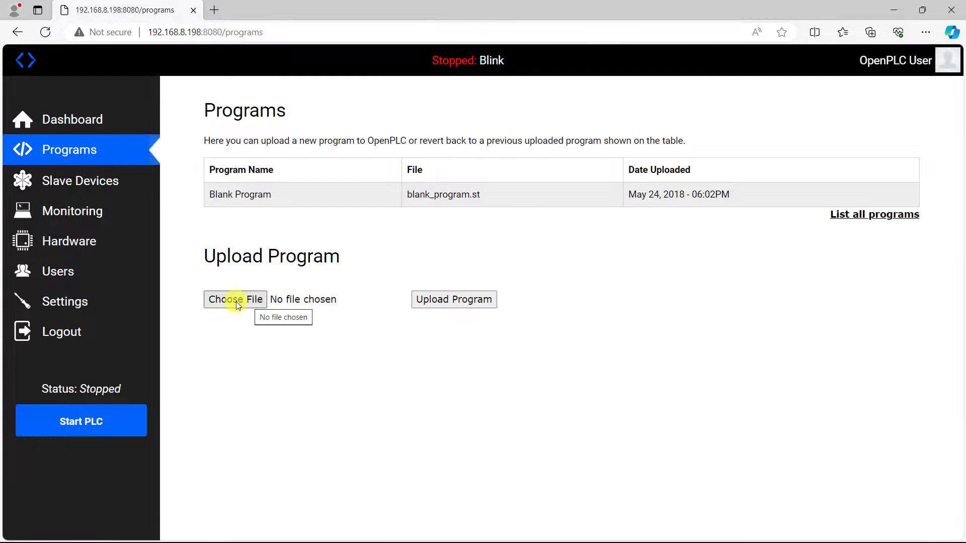
Upload PI_Test3.st as a program named 'PI Test' and start compiling it.
click(236, 301)
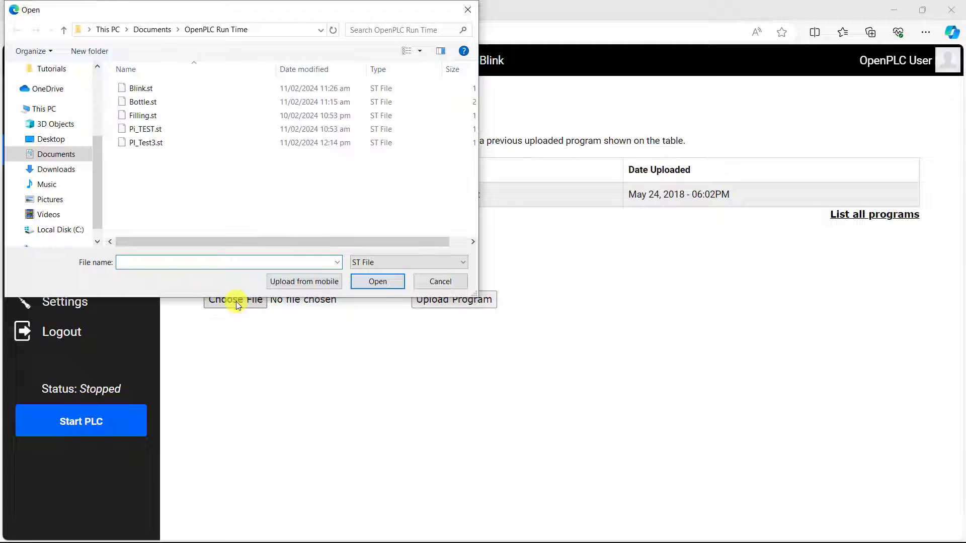
click(150, 145)
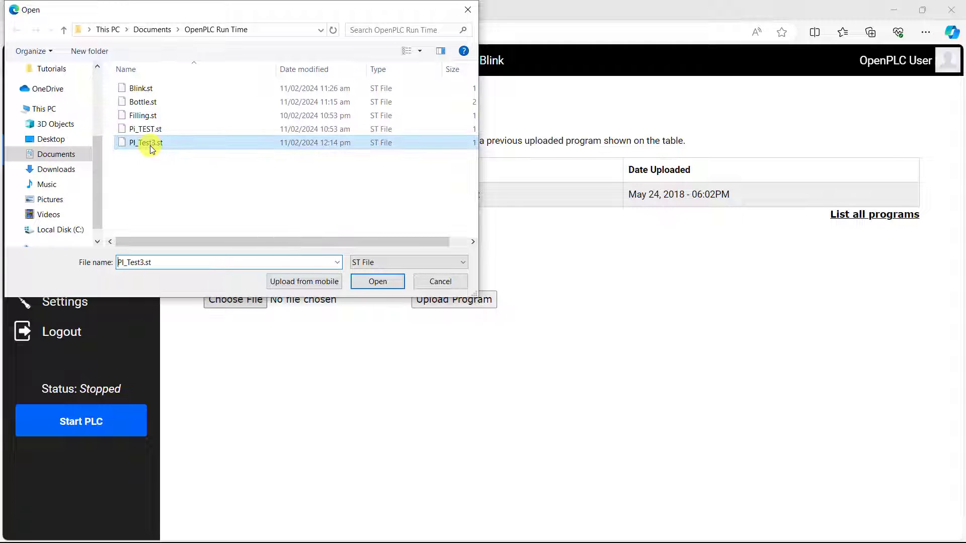
click(378, 283)
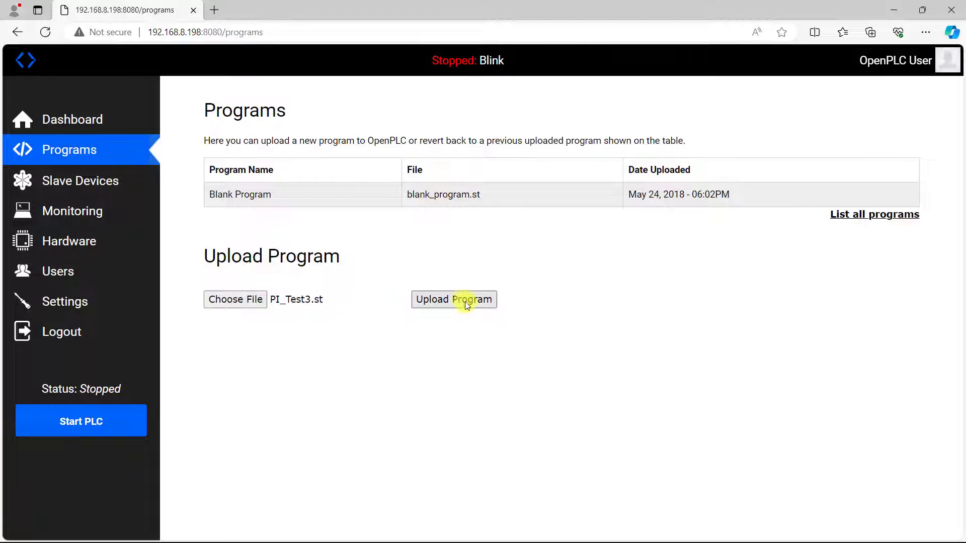
click(465, 302)
click(313, 182)
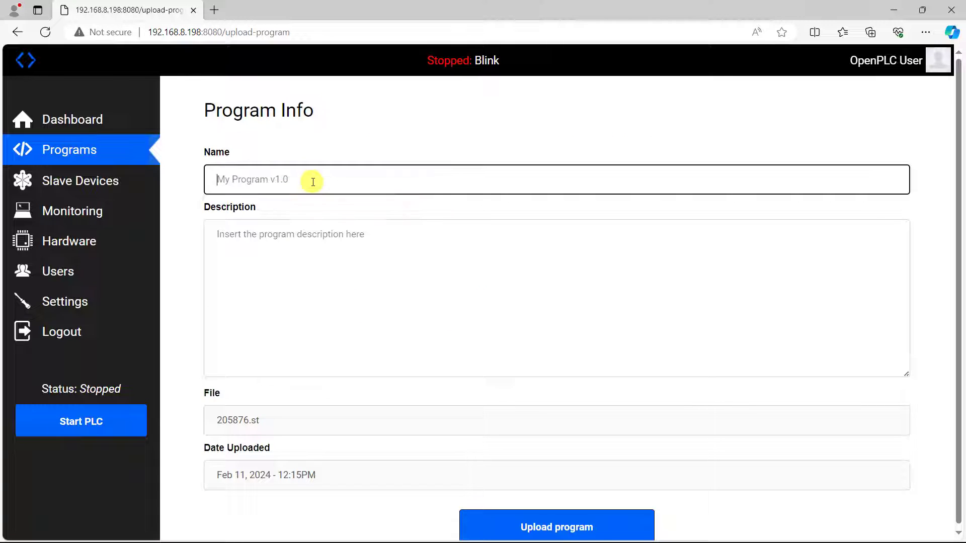
text(PI Test)
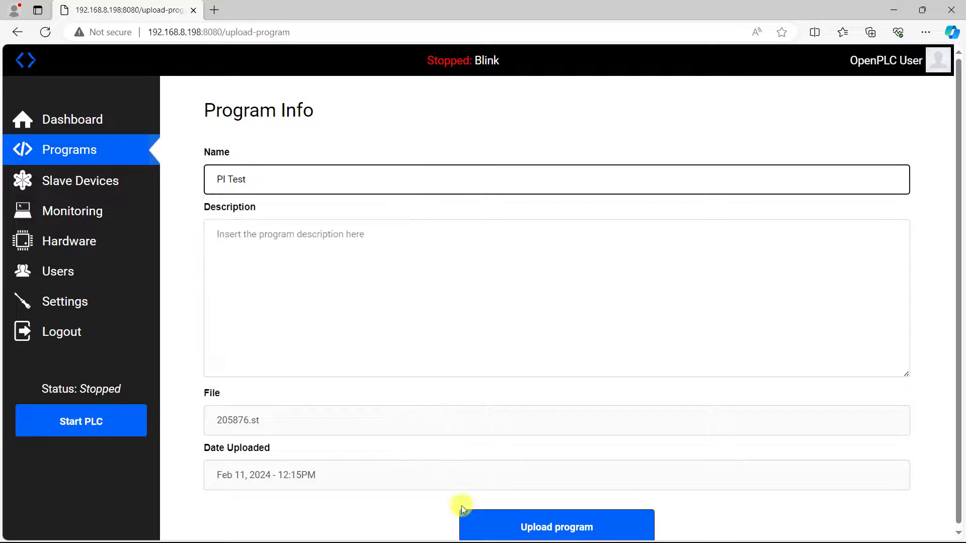
click(509, 526)
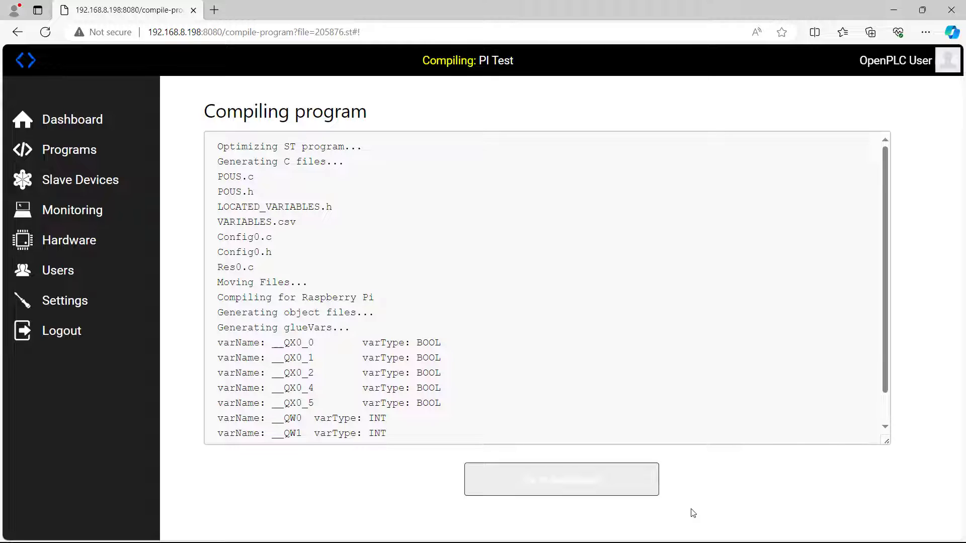
Return to the dashboard, start the PLC running PI Test and review the runtime logs.
click(590, 480)
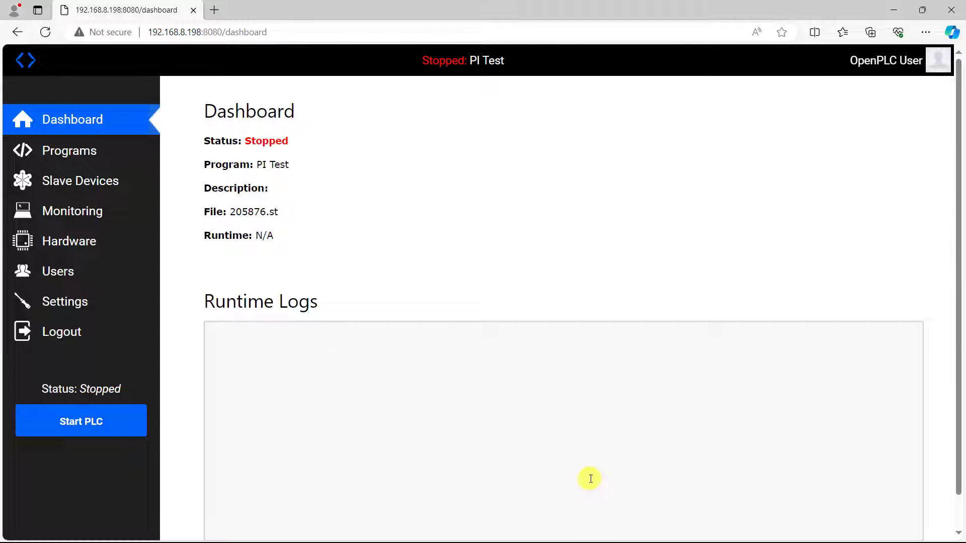
click(84, 425)
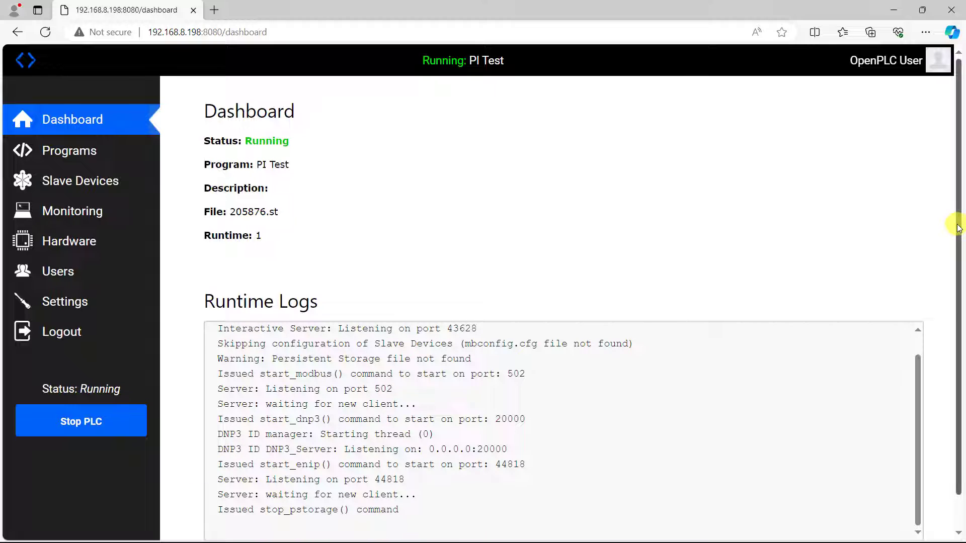
scroll(958, 241, down, 1)
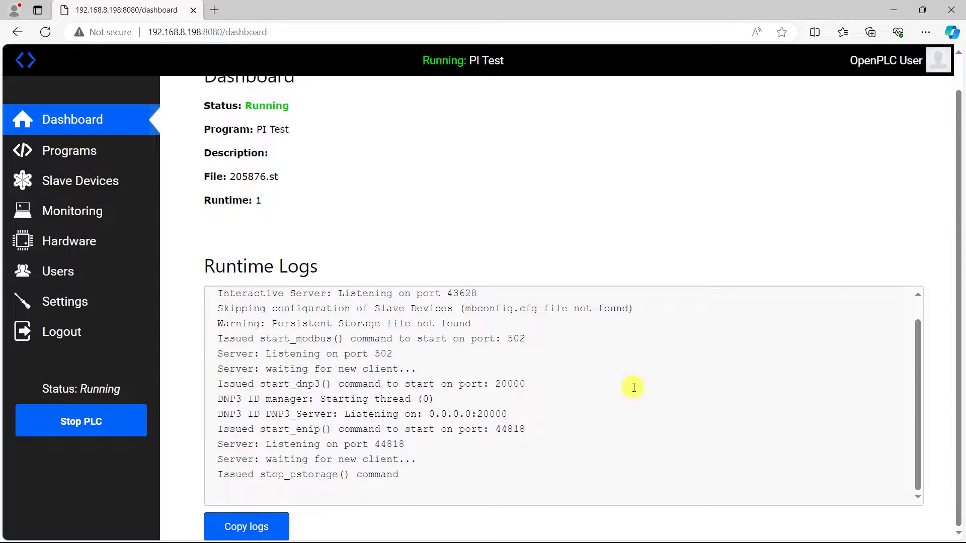
scroll(633, 389, up, 1)
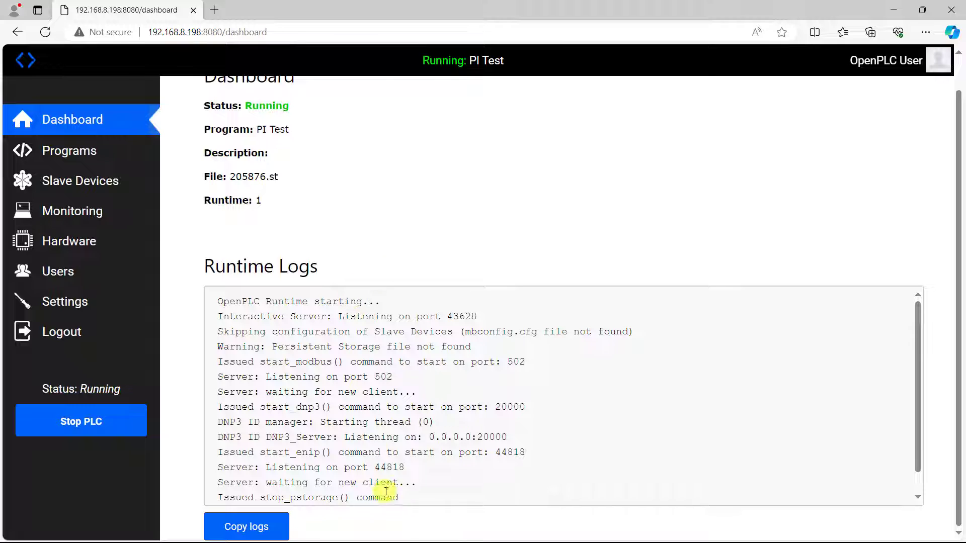
Open Monitoring to confirm Relay1–3, MB1 and MB2 are FALSE and HR1 and Level are 0.
click(73, 210)
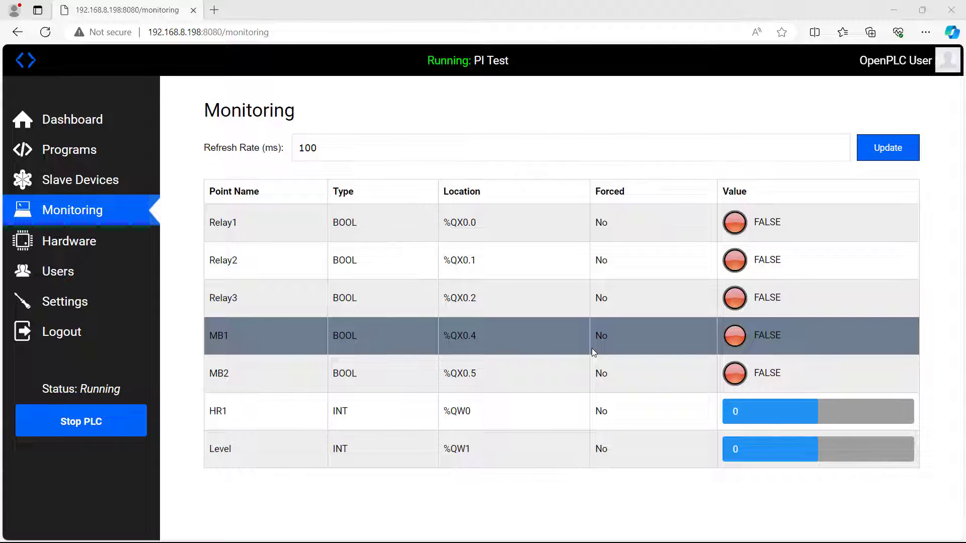
Minimize the browser and launch the Modbus Test simulator.
click(893, 10)
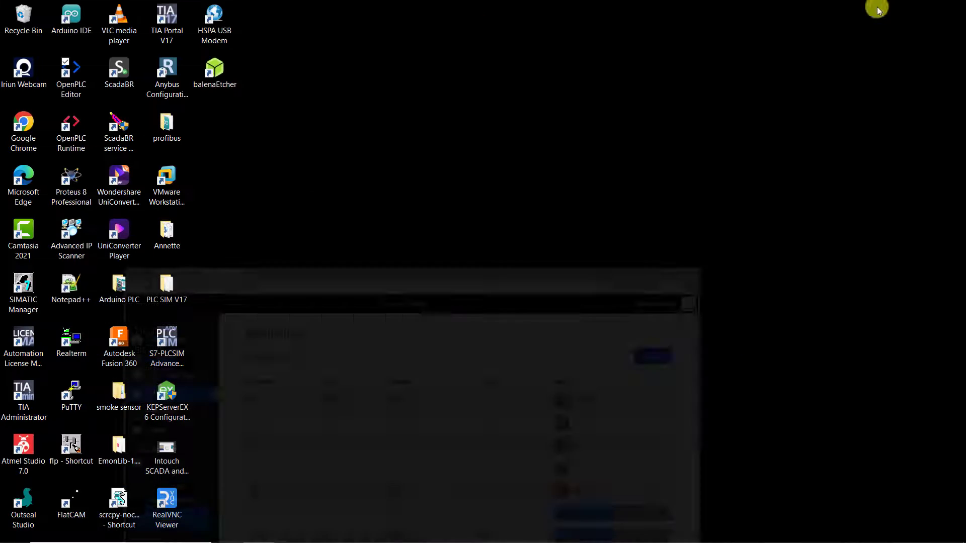
click(69, 532)
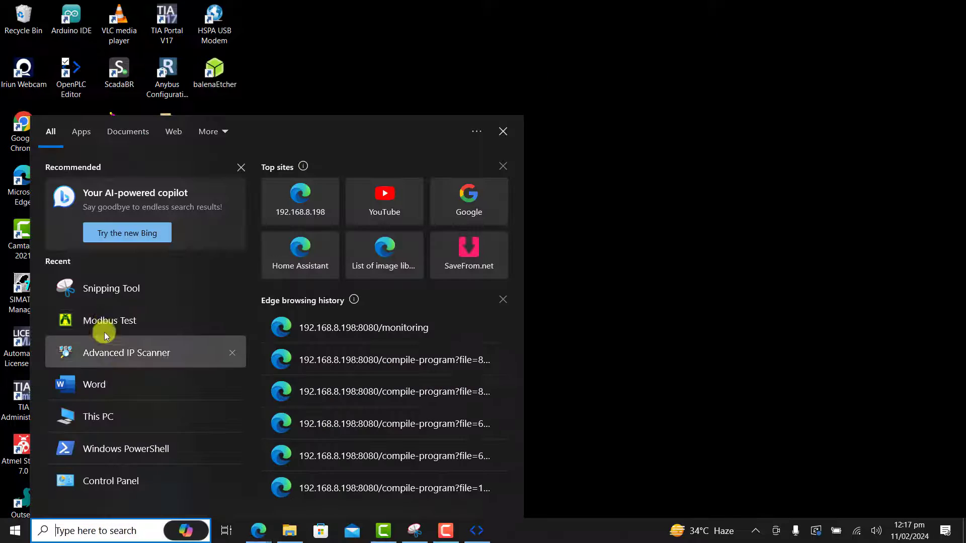
click(106, 319)
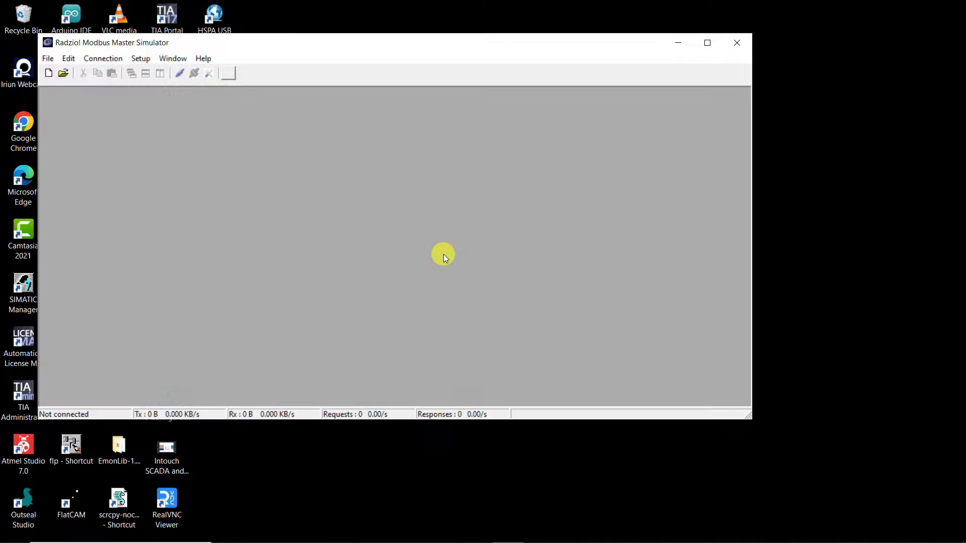
Set the connection to Modbus TCP 192.168.8.198 port 502 and create a new poll window.
click(170, 76)
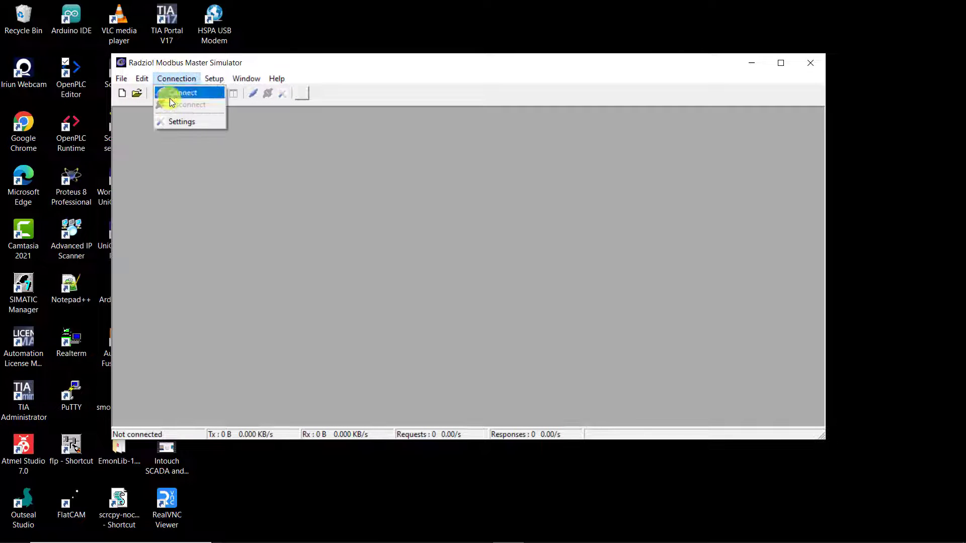
click(179, 124)
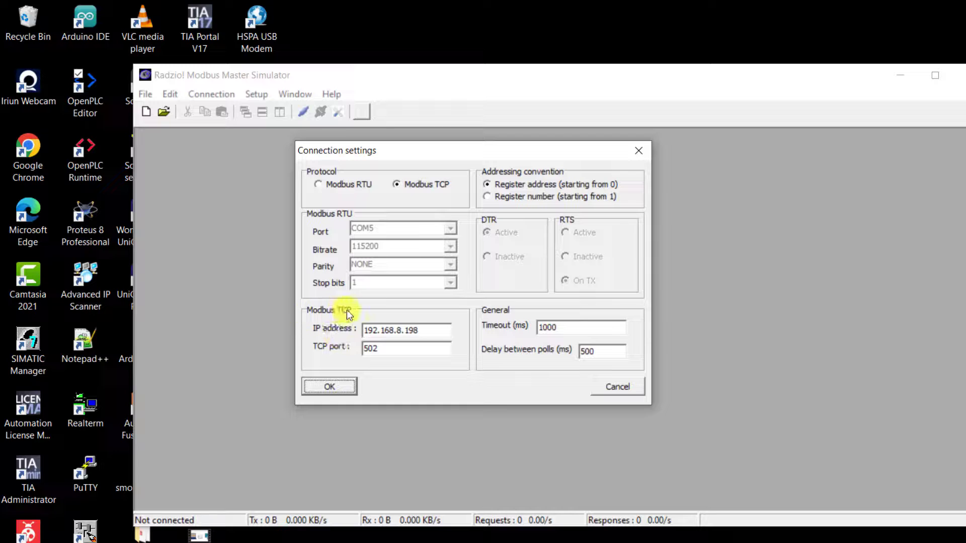
click(433, 331)
drag(433, 331, 357, 331)
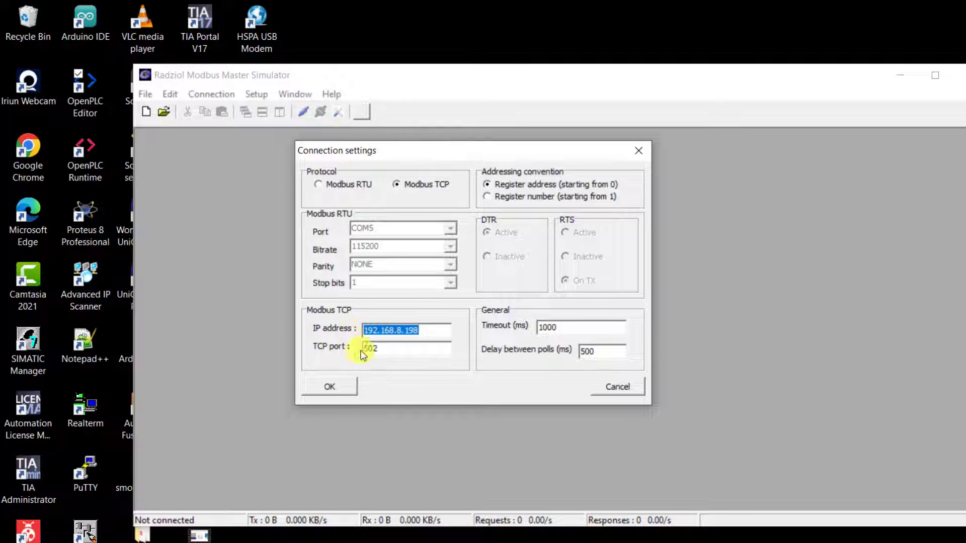
click(394, 349)
double_click(390, 348)
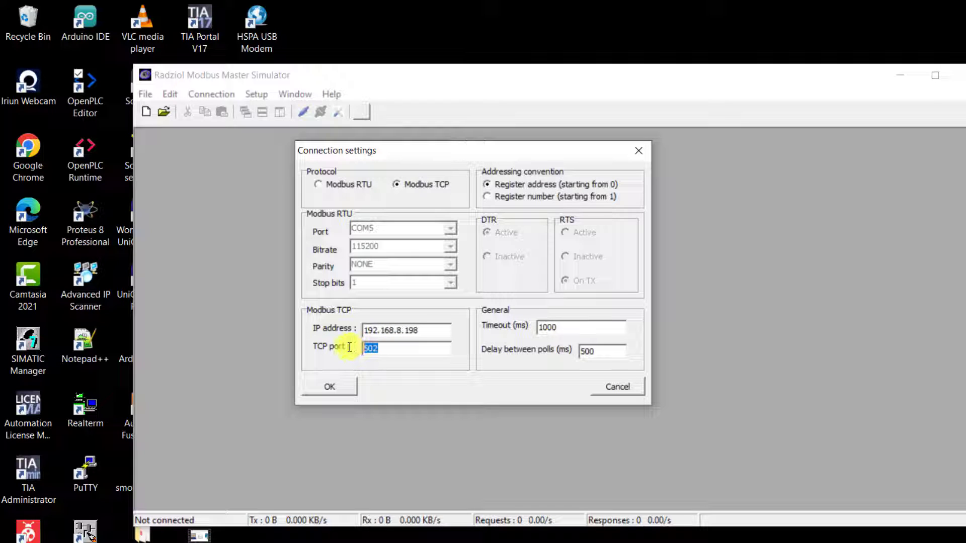
click(329, 386)
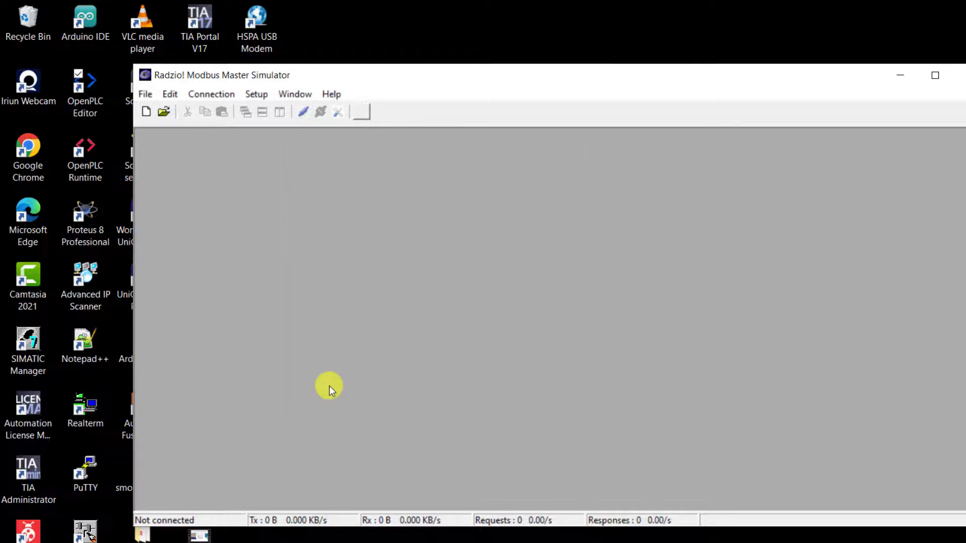
click(146, 113)
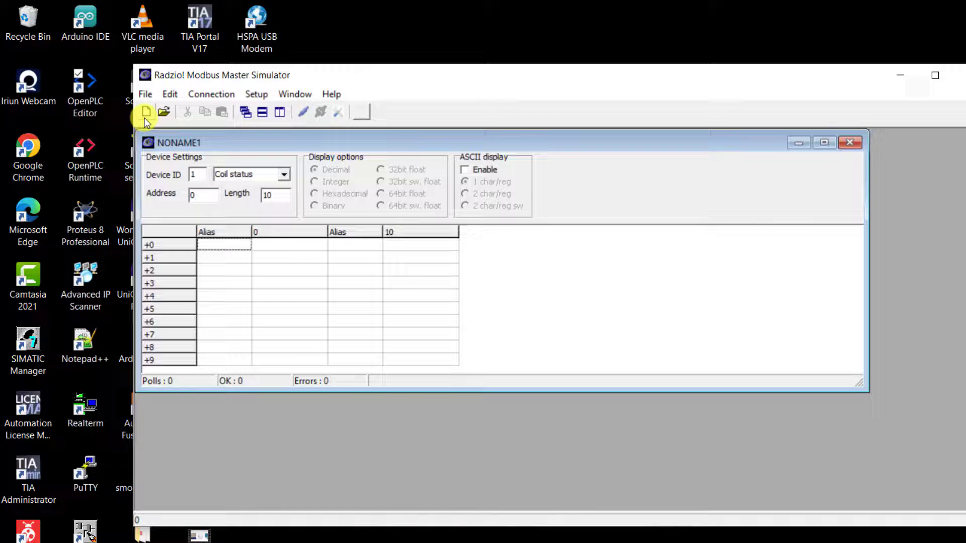
Connect to the PLC and write coil 4 ON, turning MB1 TRUE.
click(304, 113)
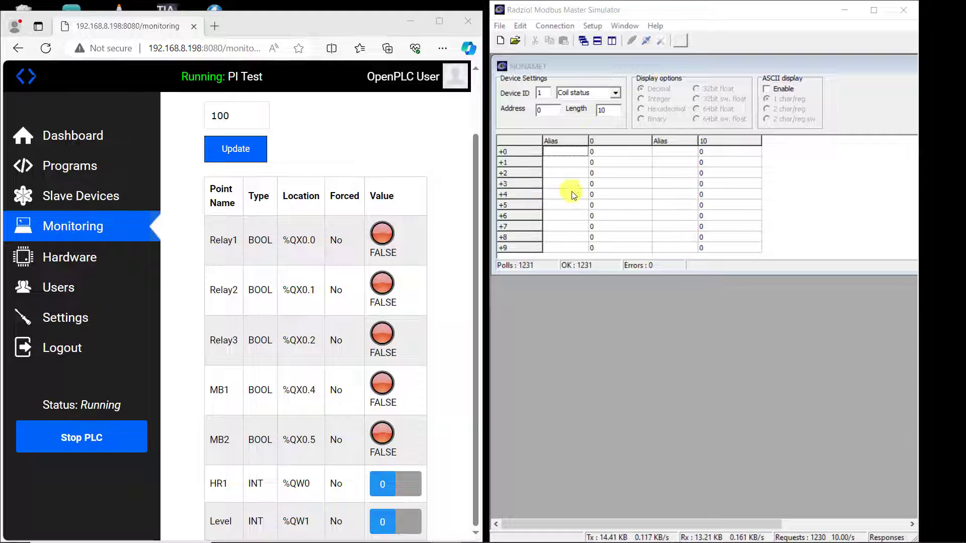
click(599, 193)
double_click(598, 192)
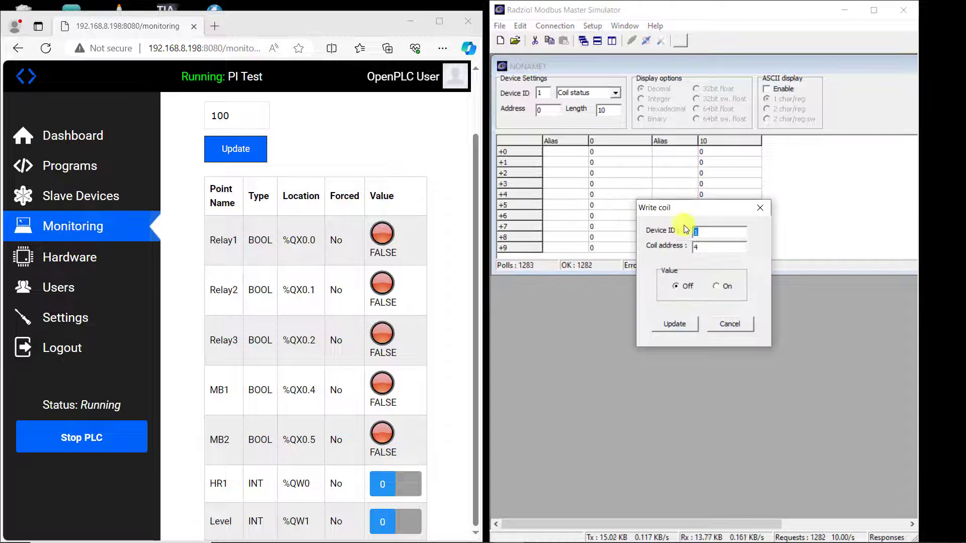
click(717, 289)
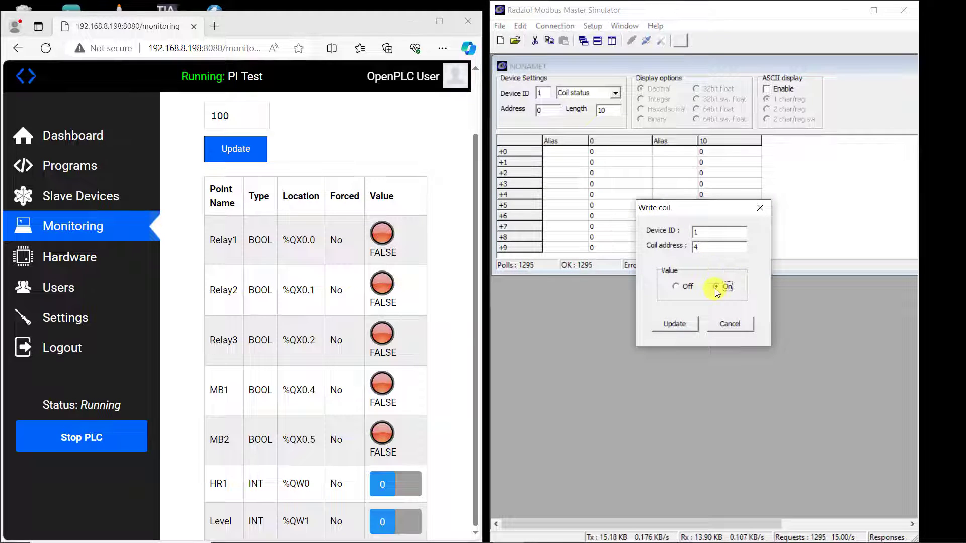
click(676, 327)
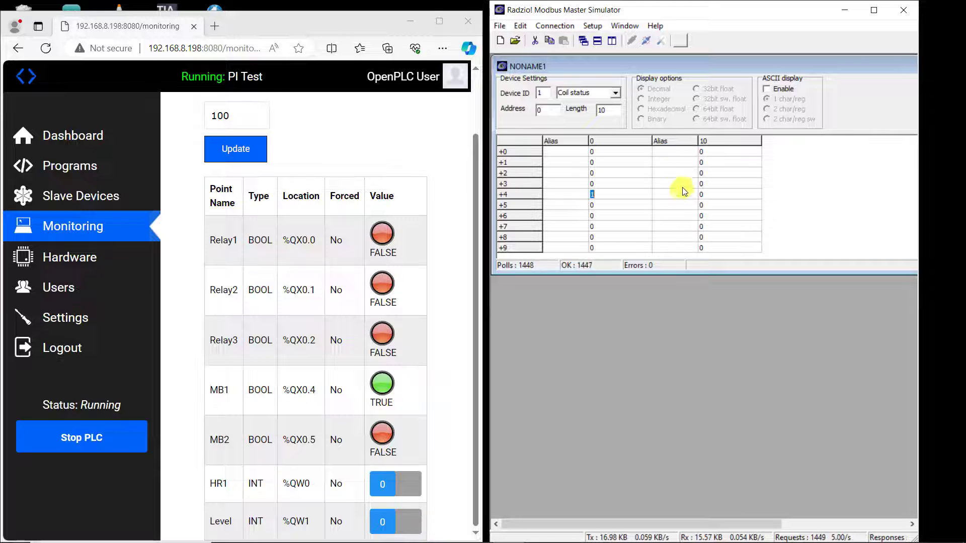
Switch polling to holding registers and write 15 to register 1.
click(616, 93)
click(571, 122)
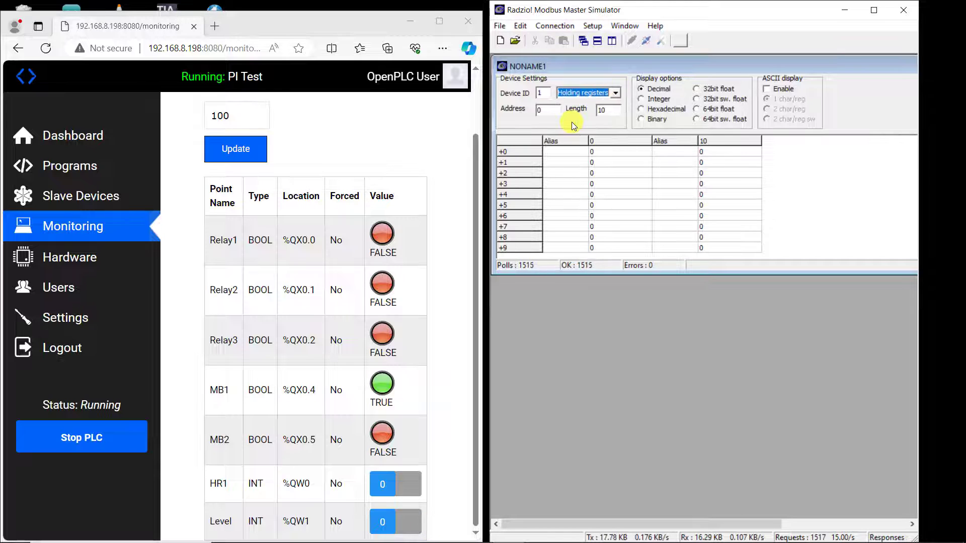
click(607, 162)
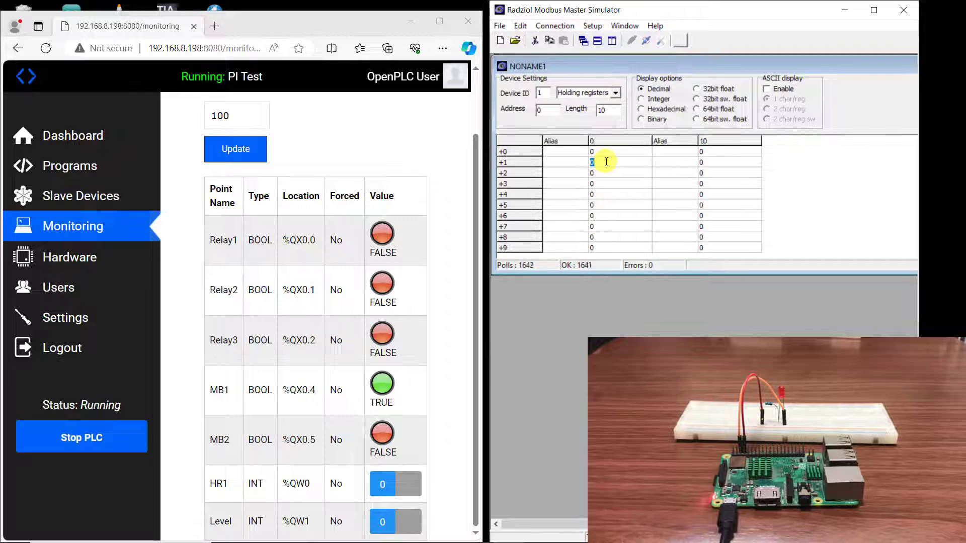
double_click(606, 161)
text(15)
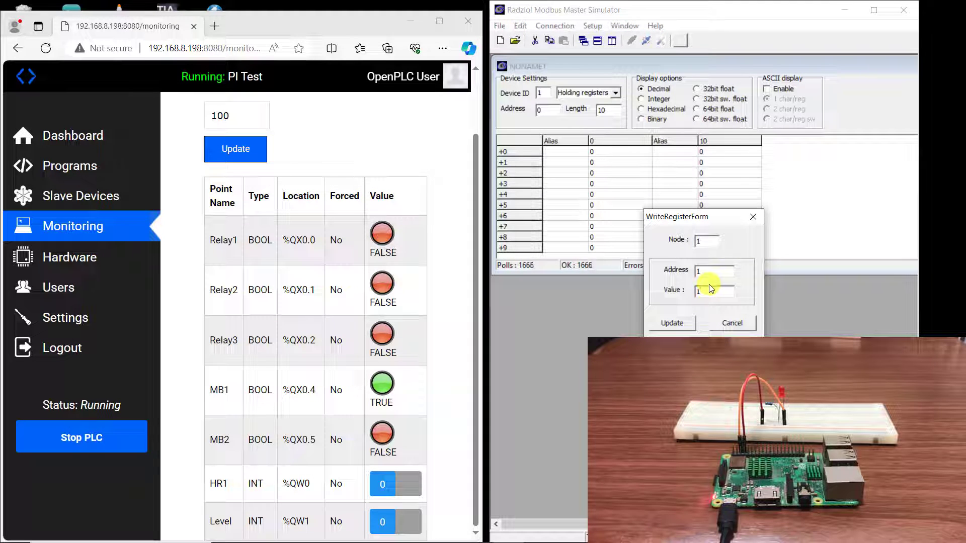
click(678, 325)
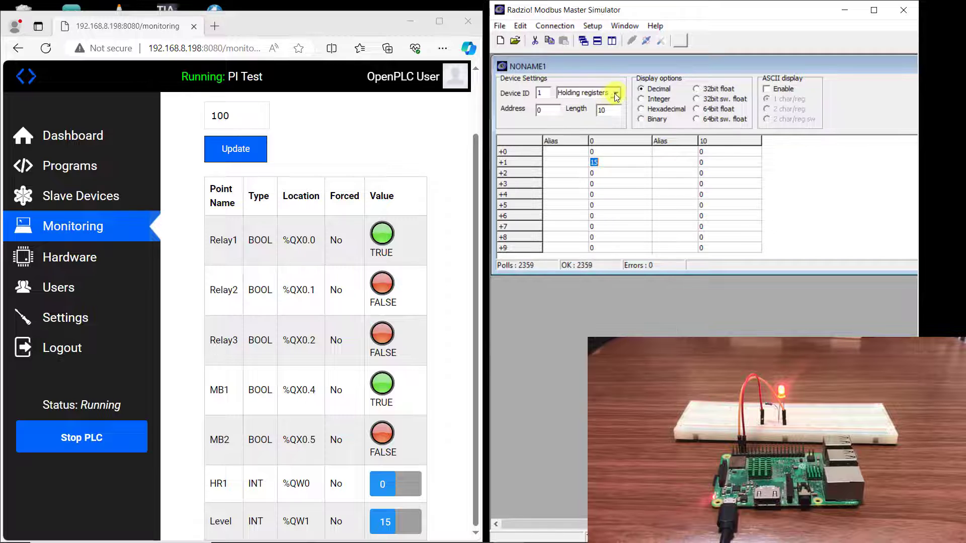
Toggle polling to coil status and back to holding registers, then write 2 to register 1.
click(611, 94)
click(586, 106)
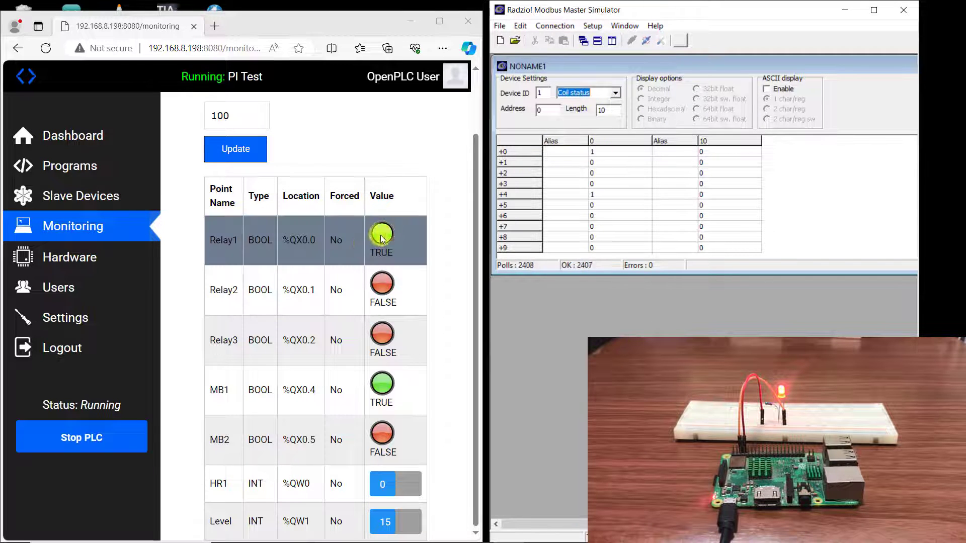
click(617, 93)
click(591, 122)
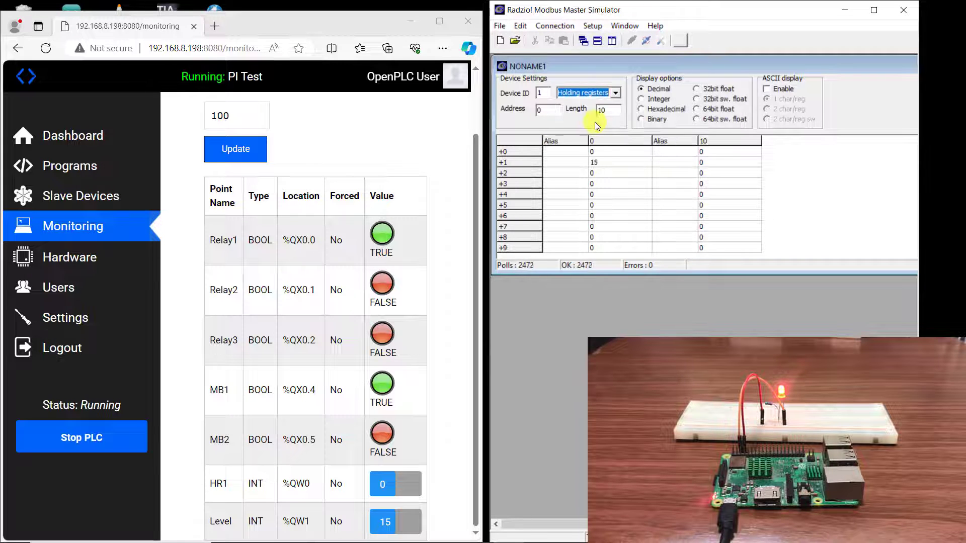
click(603, 164)
click(609, 160)
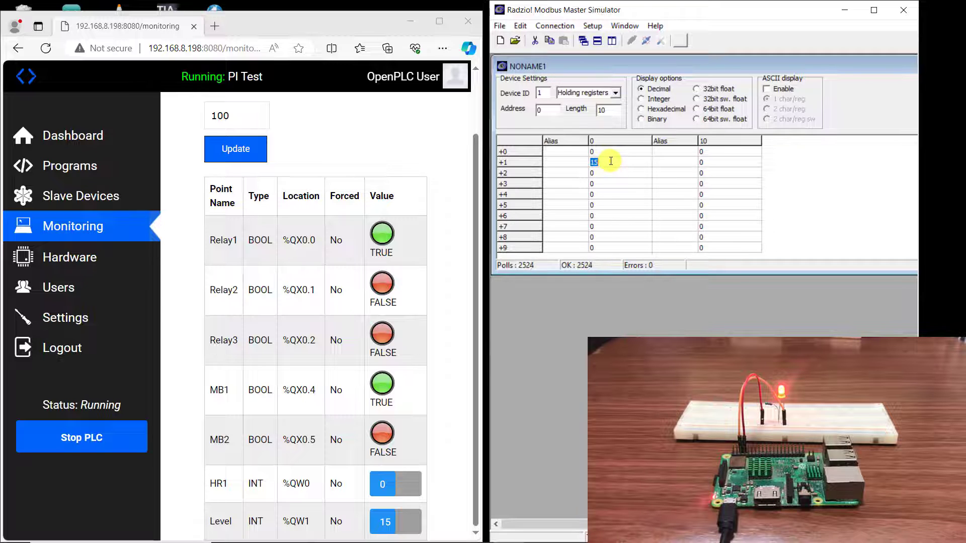
double_click(611, 161)
text(2)
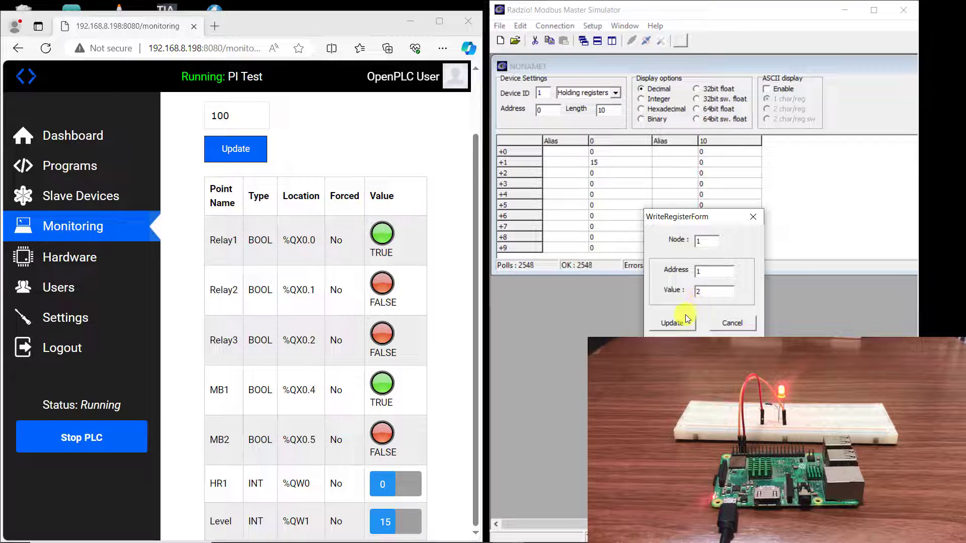
click(672, 323)
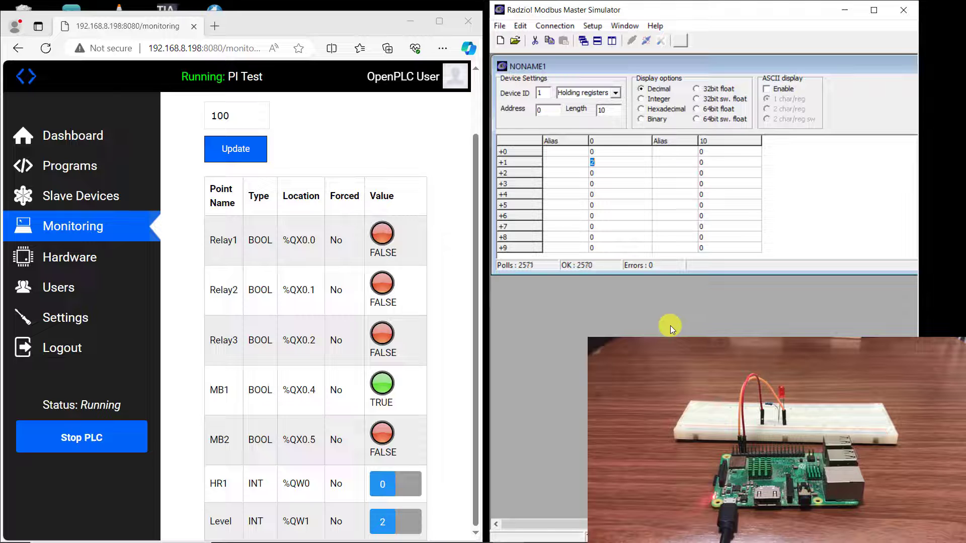
Write 5 and then 9 to register 1, setting Level to 9 and Relay1 TRUE.
double_click(618, 163)
text(5)
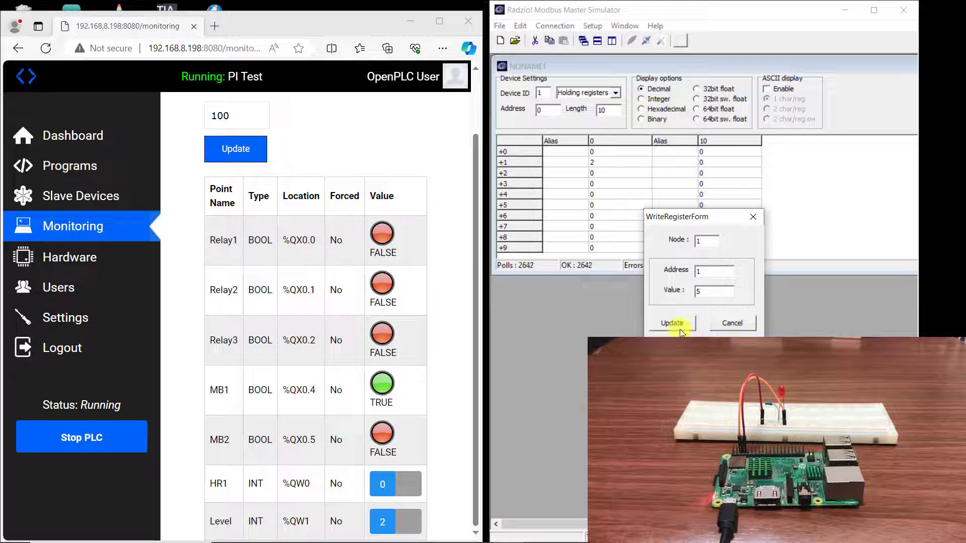
click(673, 323)
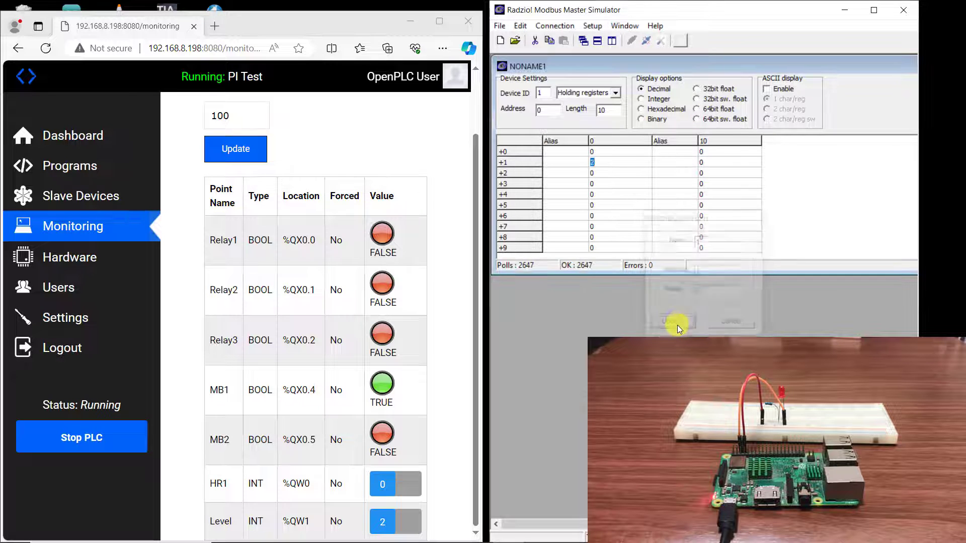
double_click(615, 164)
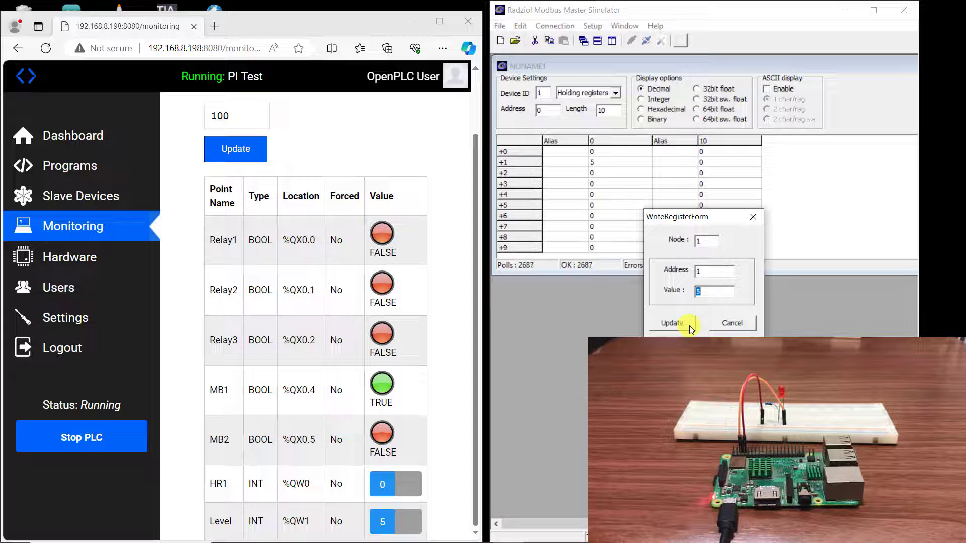
text(9)
click(677, 324)
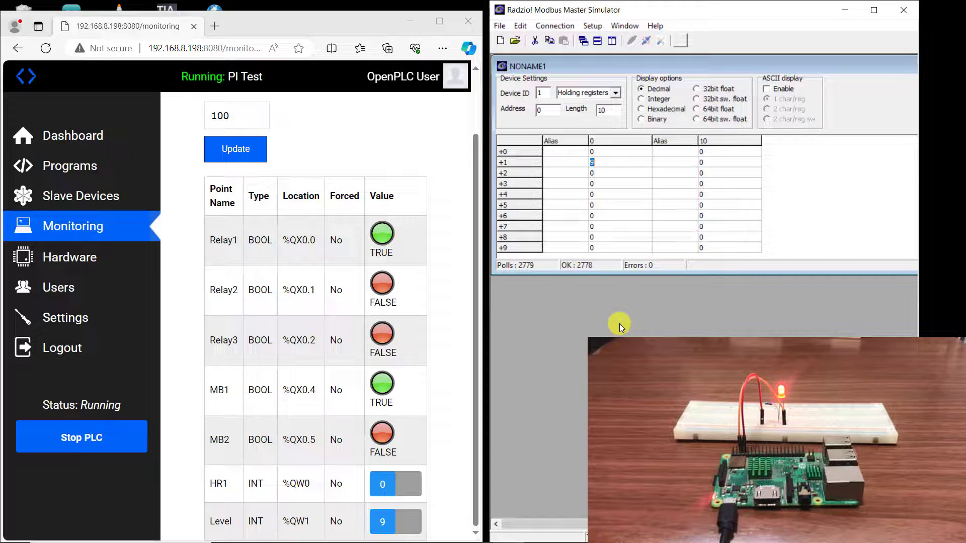
double_click(606, 152)
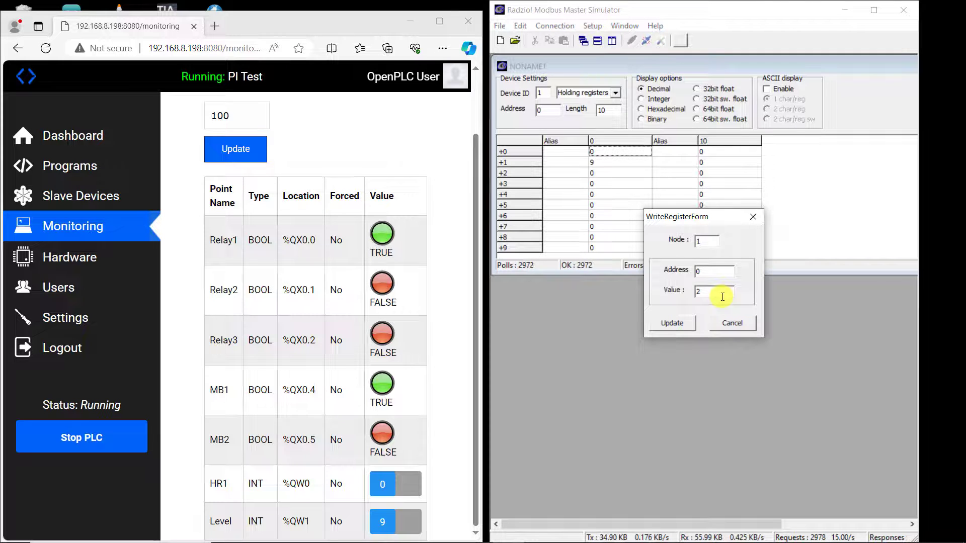
text(23)
click(672, 323)
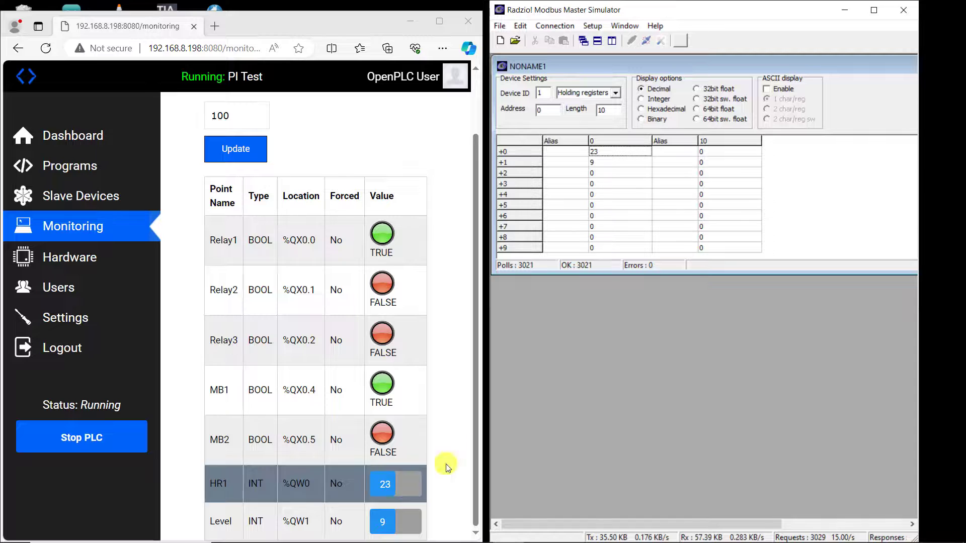
click(608, 150)
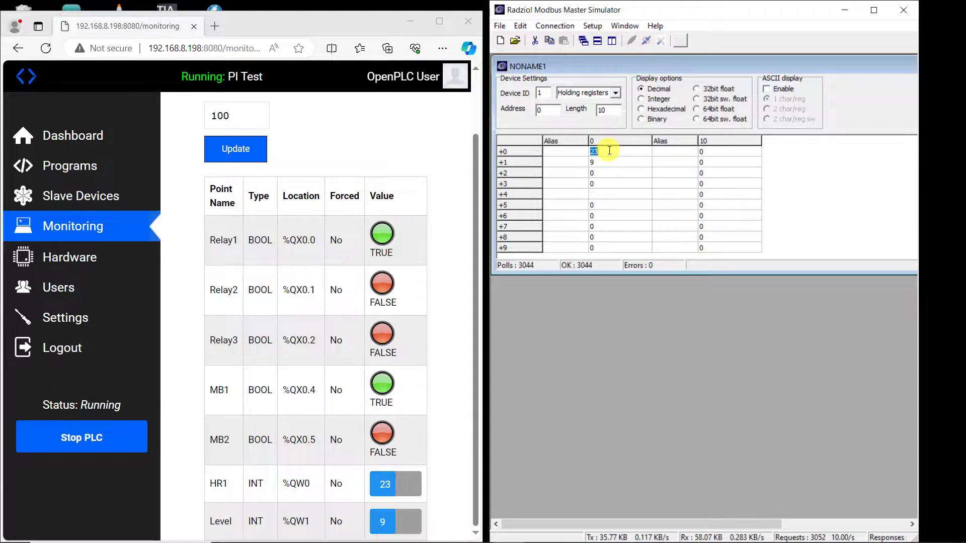
double_click(607, 150)
text(0)
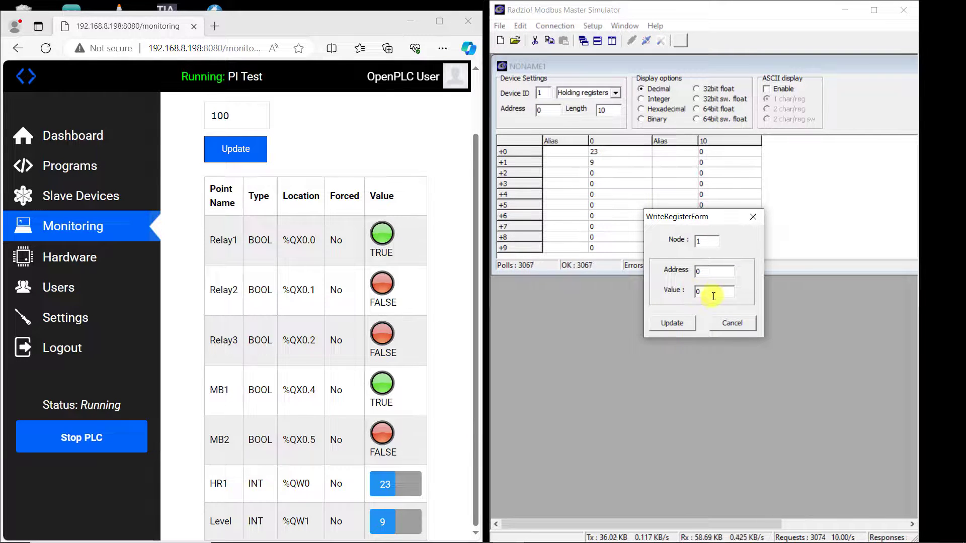
click(682, 325)
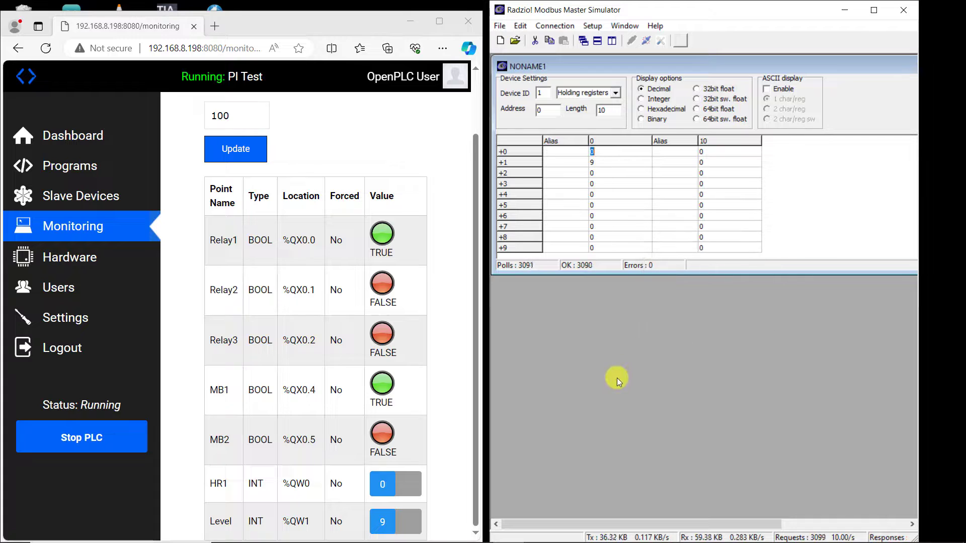